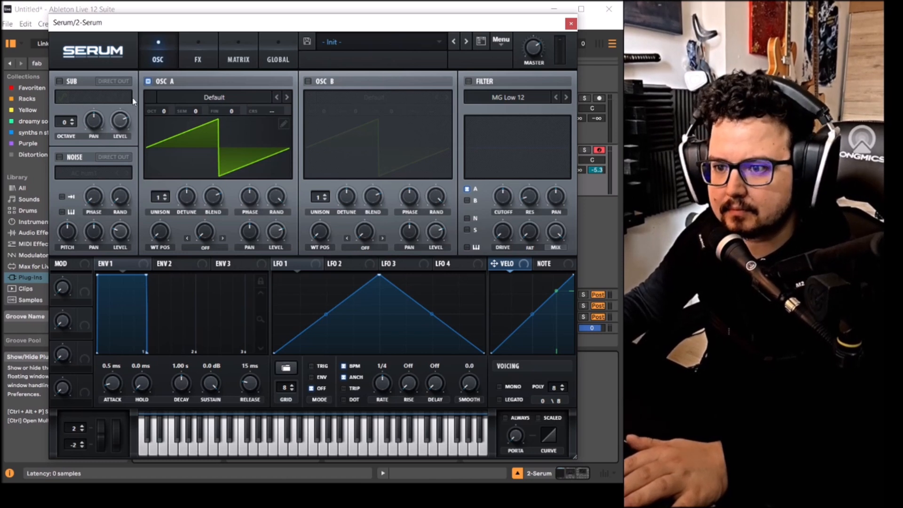
Set oscillator A's octave to -3 and enable the MG Low 12 filter
{"action": "left_click_drag", "start_coordinate": [166, 111], "coordinate": [163, 122]}
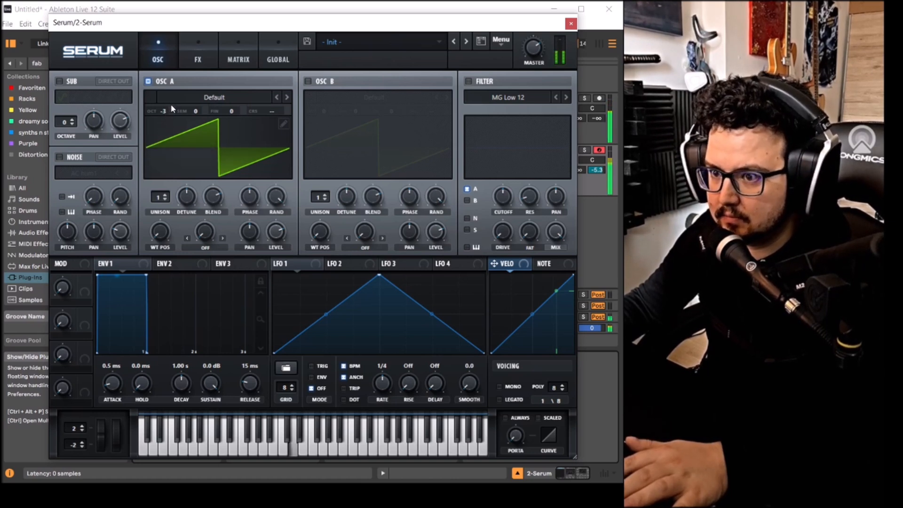
{"action": "left_click_drag", "start_coordinate": [595, 195], "coordinate": [595, 206]}
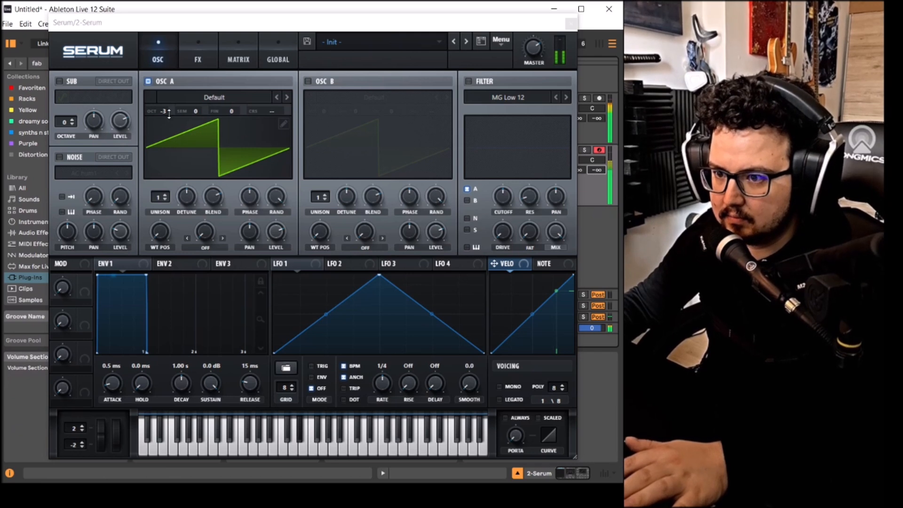
{"action": "left_click", "coordinate": [472, 80]}
{"action": "left_click", "coordinate": [472, 81]}
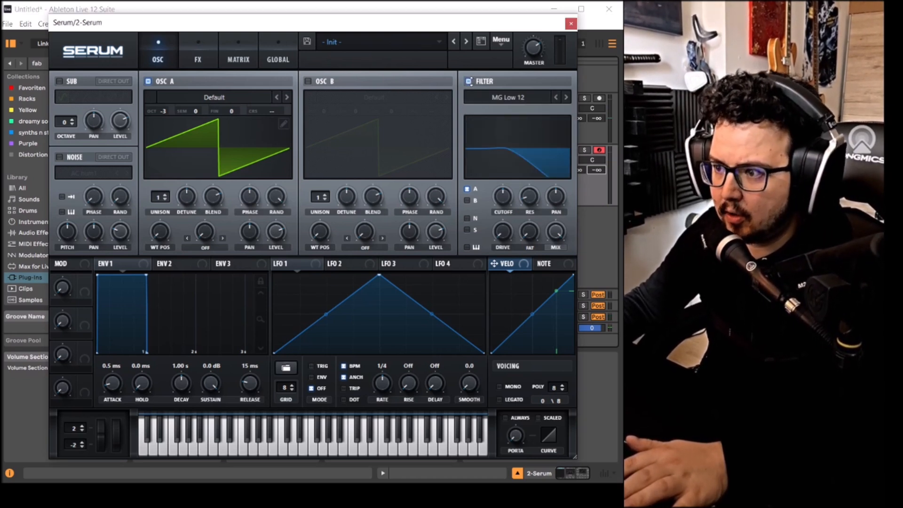
Enable the compressor effect and switch it to multiband mode
{"action": "left_click", "coordinate": [214, 63]}
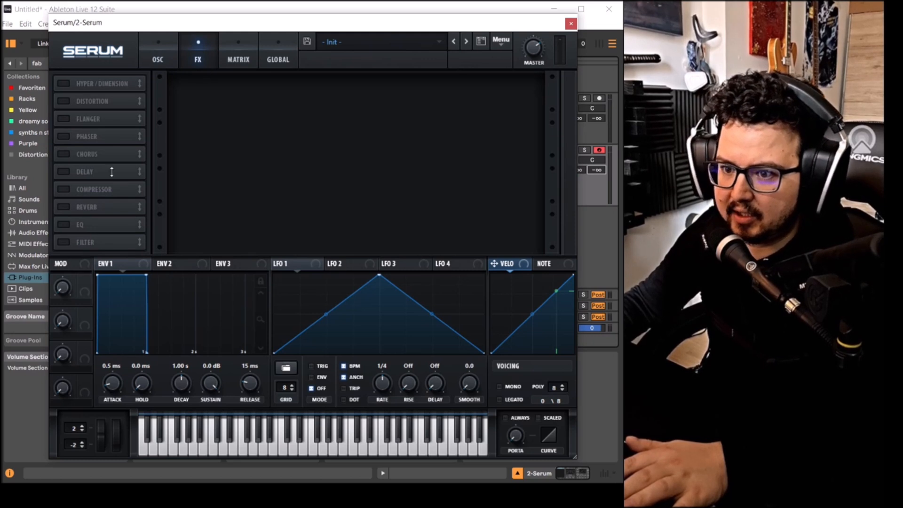
{"action": "left_click", "coordinate": [63, 189]}
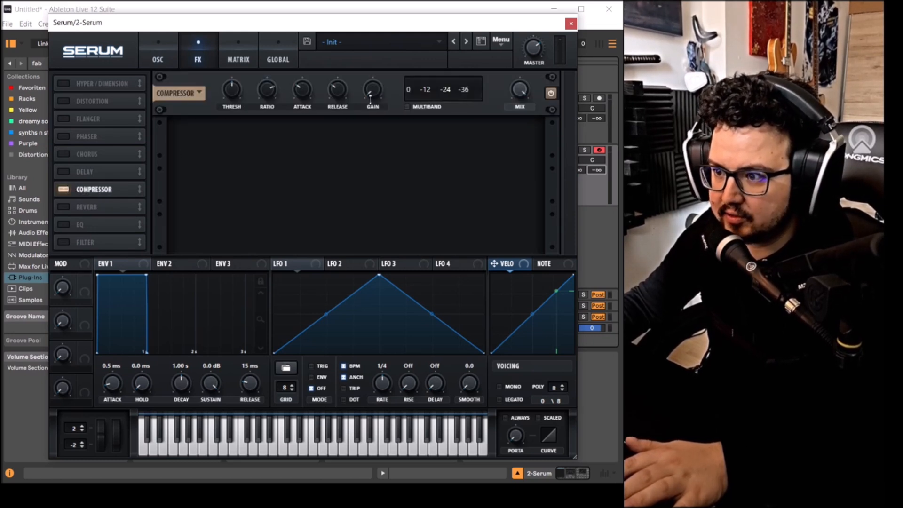
{"action": "left_click", "coordinate": [420, 106]}
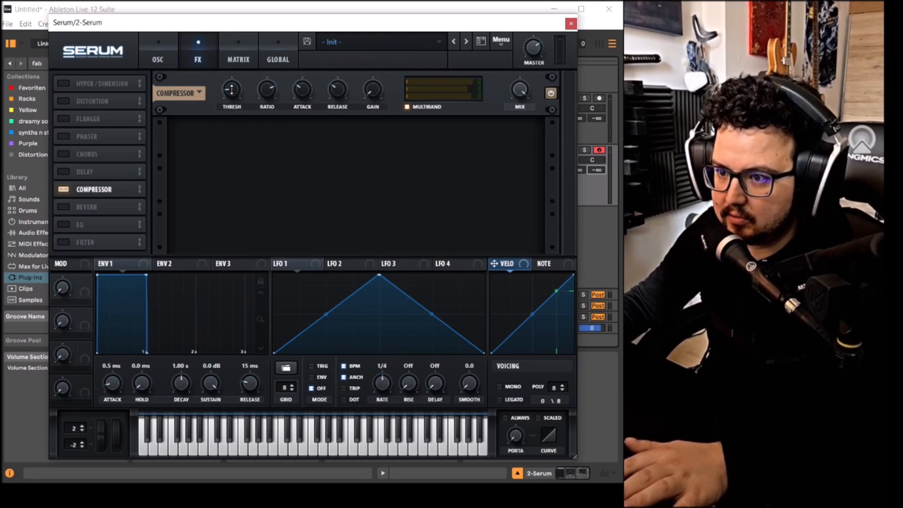
Reshape LFO 1 into a steep rise with an early peak, adding a midpoint on the fall and curving the decay
{"action": "left_click", "coordinate": [162, 60]}
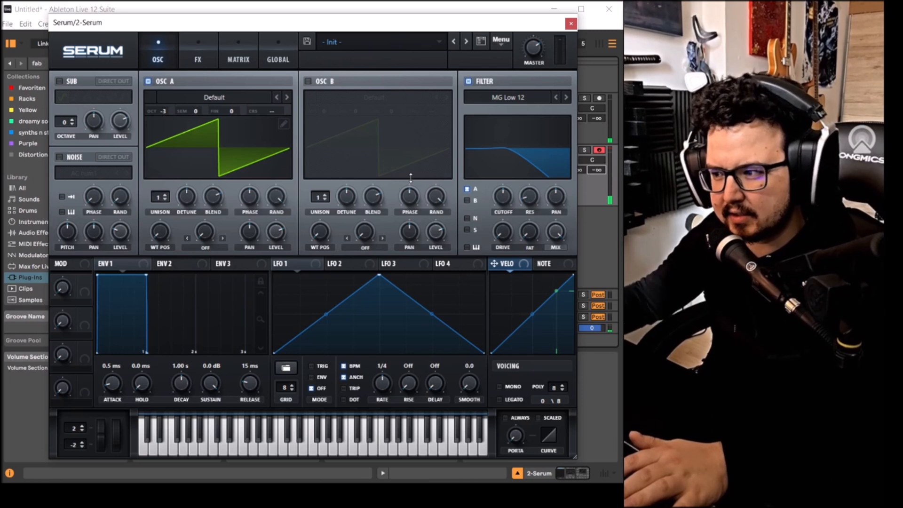
{"action": "left_click", "coordinate": [289, 266]}
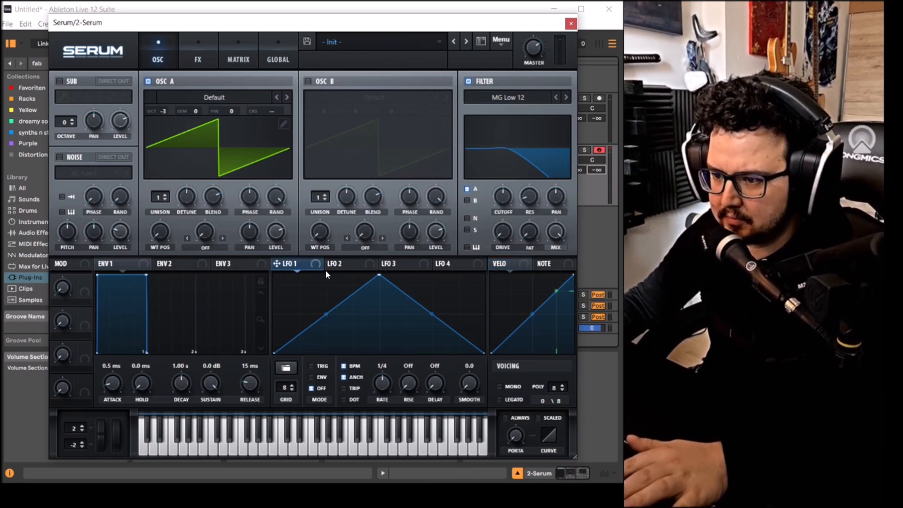
{"action": "left_click_drag", "start_coordinate": [379, 275], "coordinate": [298, 255]}
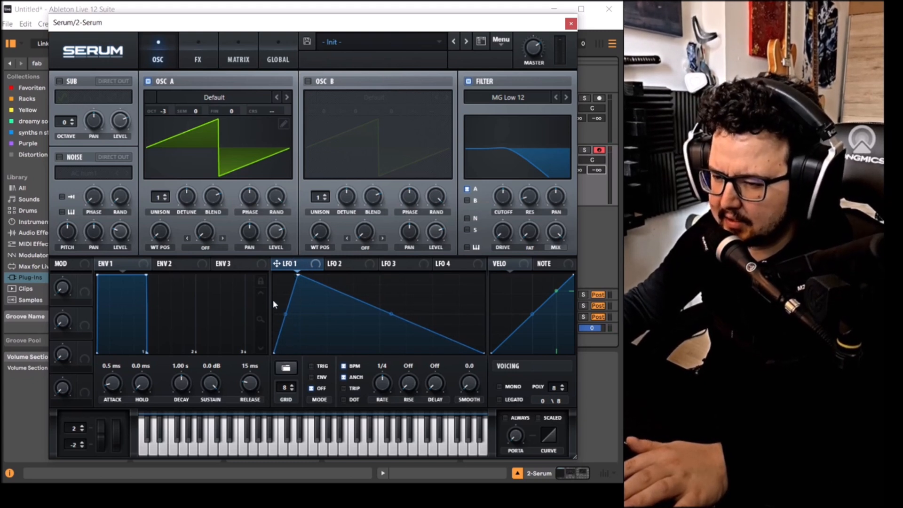
{"action": "left_click_drag", "start_coordinate": [286, 313], "coordinate": [285, 332]}
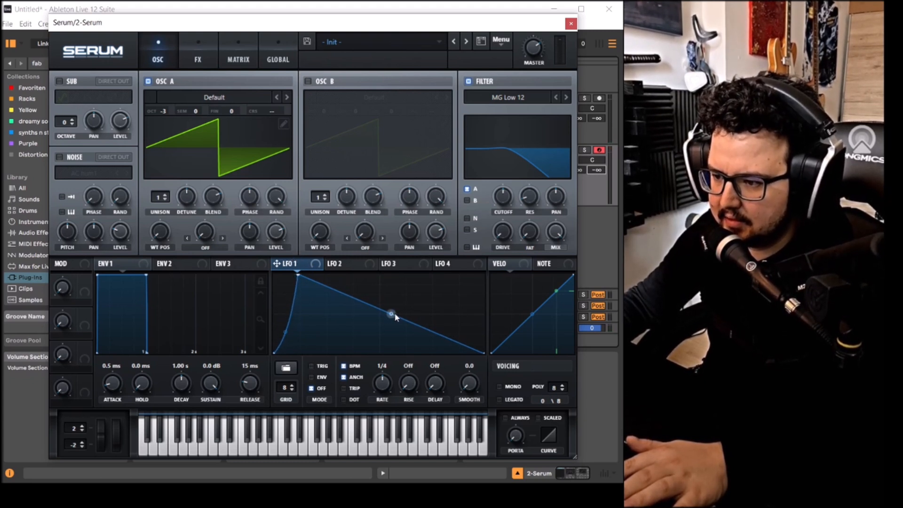
{"action": "left_click_drag", "start_coordinate": [395, 317], "coordinate": [393, 325]}
{"action": "double_click", "coordinate": [339, 310]}
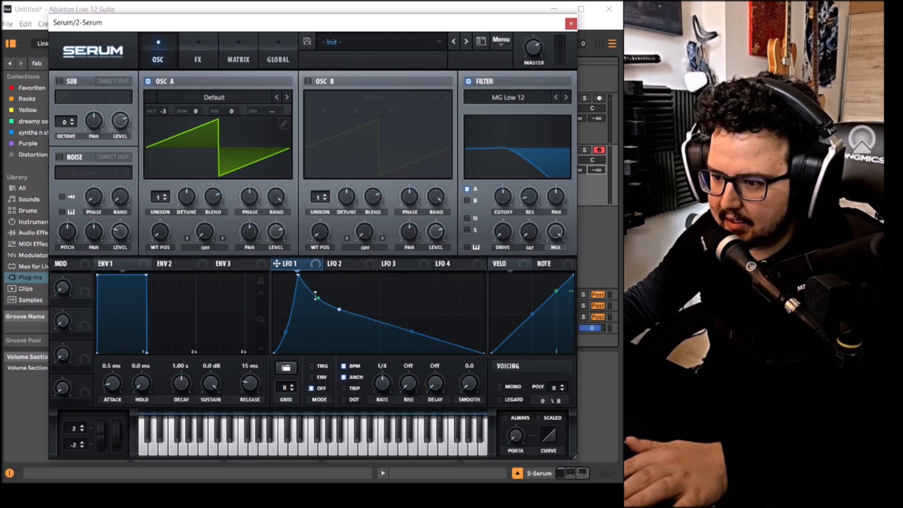
{"action": "left_click_drag", "start_coordinate": [315, 296], "coordinate": [313, 282]}
{"action": "left_click_drag", "start_coordinate": [406, 325], "coordinate": [410, 348]}
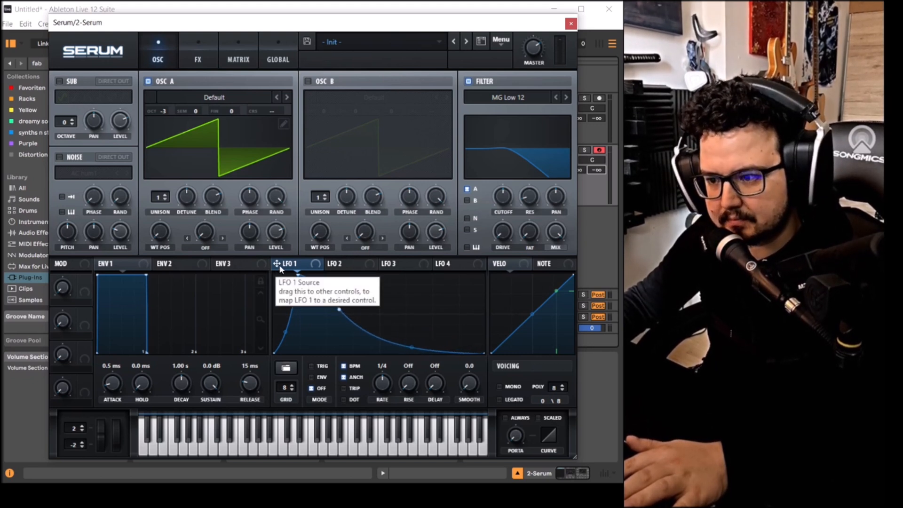
Assign LFO 1 to oscillator A's warp amount and set its warp mode to FM (From B)
{"action": "left_click_drag", "start_coordinate": [284, 269], "coordinate": [202, 231]}
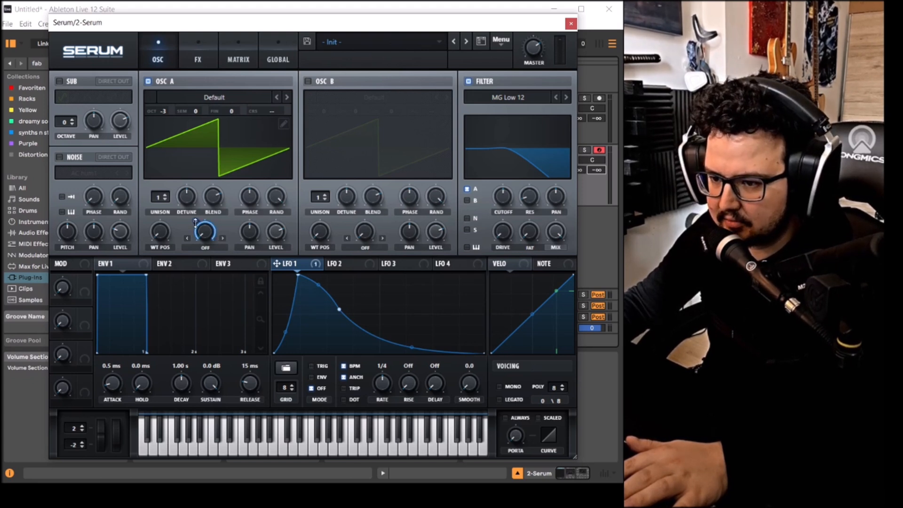
{"action": "left_click", "coordinate": [213, 245]}
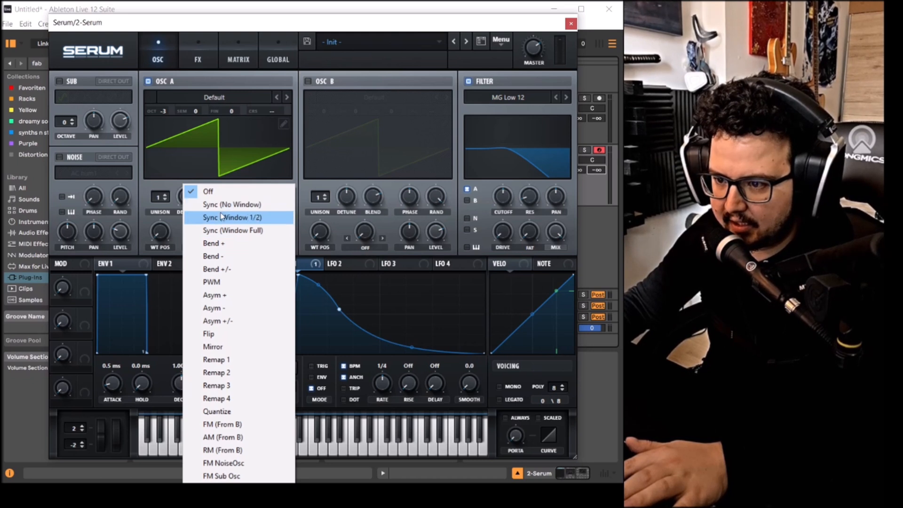
{"action": "left_click", "coordinate": [239, 427]}
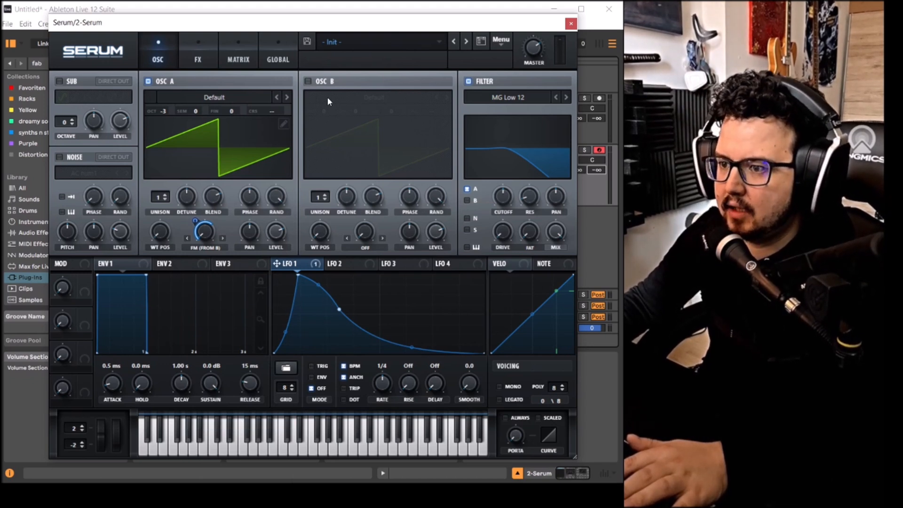
Enable oscillator B, turn its level down, and set its semitone offset to +7
{"action": "left_click", "coordinate": [308, 81]}
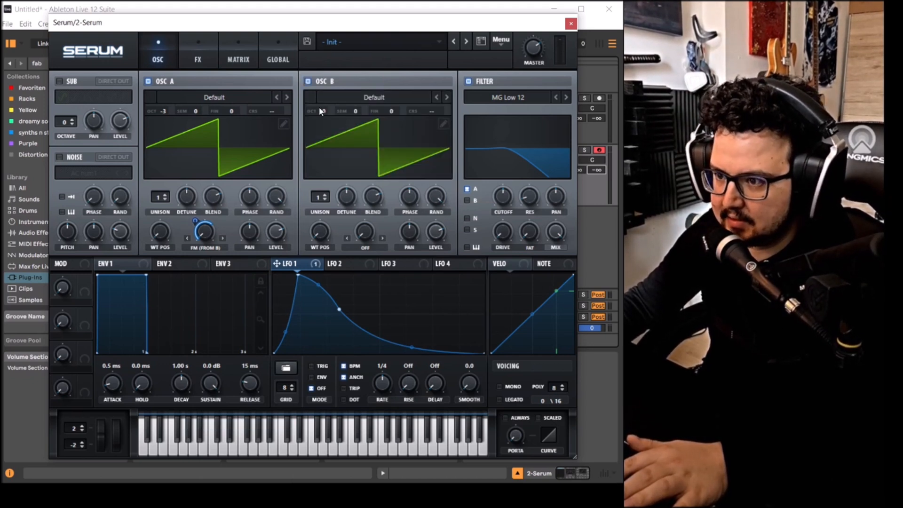
{"action": "left_click_drag", "start_coordinate": [439, 234], "coordinate": [446, 275]}
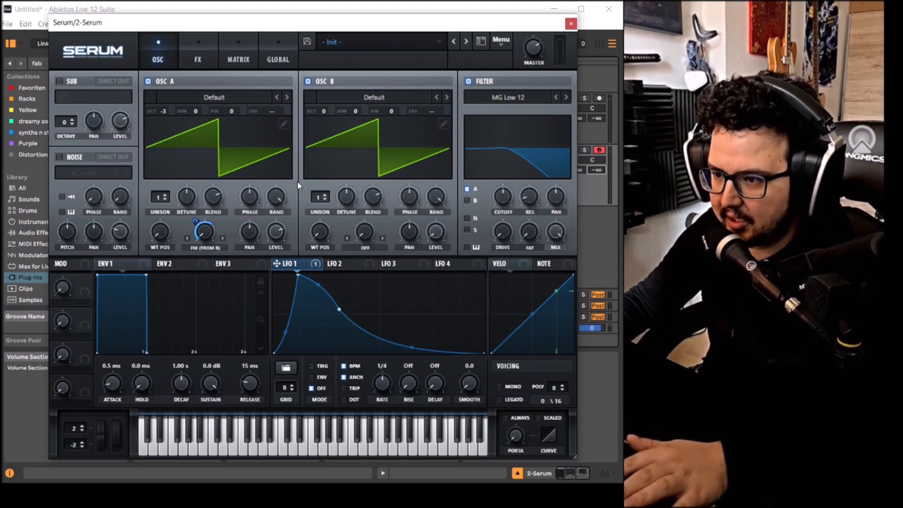
{"action": "left_click_drag", "start_coordinate": [353, 115], "coordinate": [374, 88]}
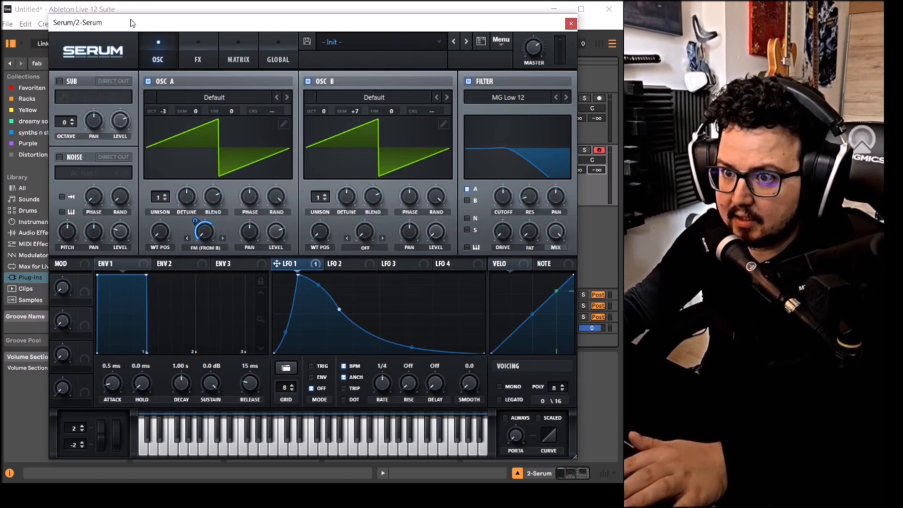
Set LFO 1's mode to ENV and reposition the synth window over the arrangement
{"action": "left_click_drag", "start_coordinate": [131, 23], "coordinate": [180, 34]}
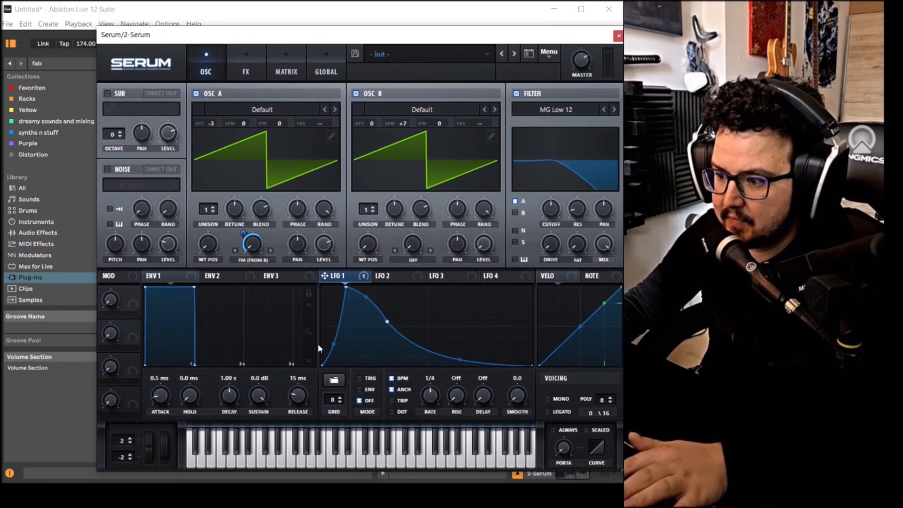
{"action": "left_click", "coordinate": [367, 392]}
{"action": "left_click_drag", "start_coordinate": [412, 36], "coordinate": [324, 19]}
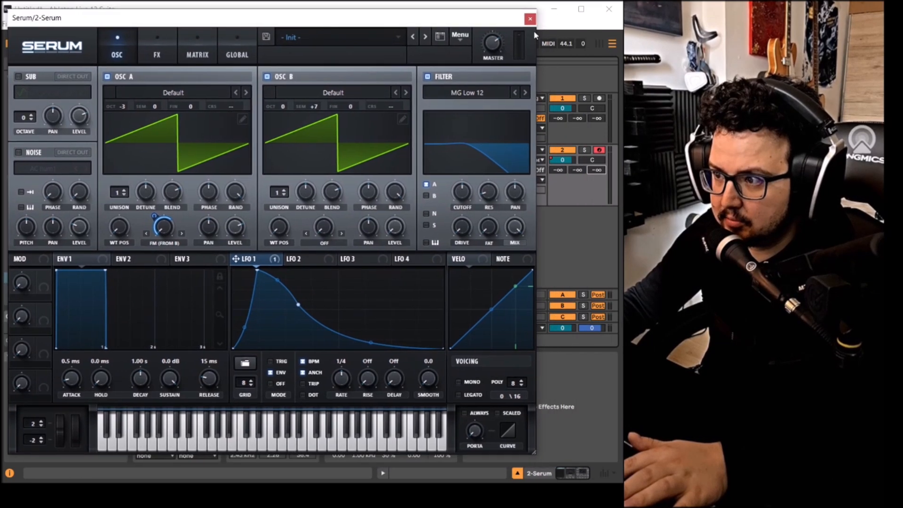
Close the Serum window to look at the Serum track in the arrangement during playback, and reopen the plug-in
{"action": "left_click", "coordinate": [529, 19]}
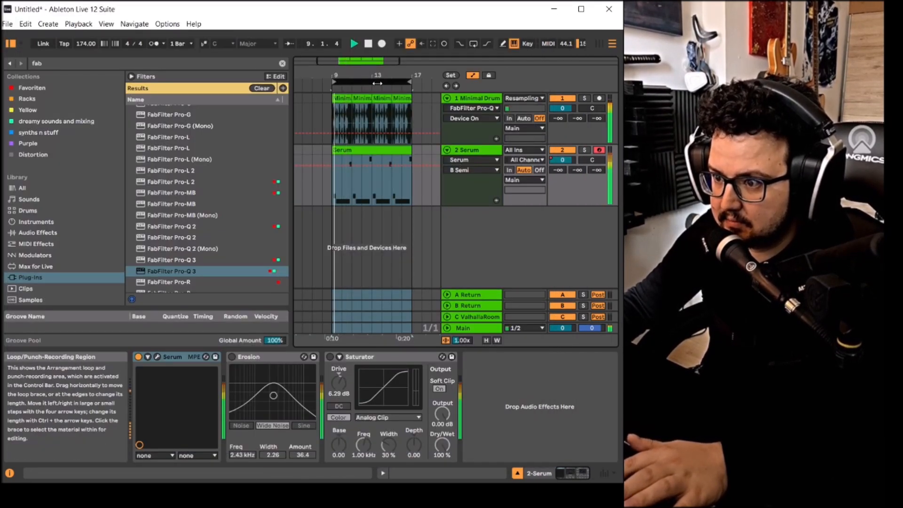
{"action": "left_click", "coordinate": [374, 176]}
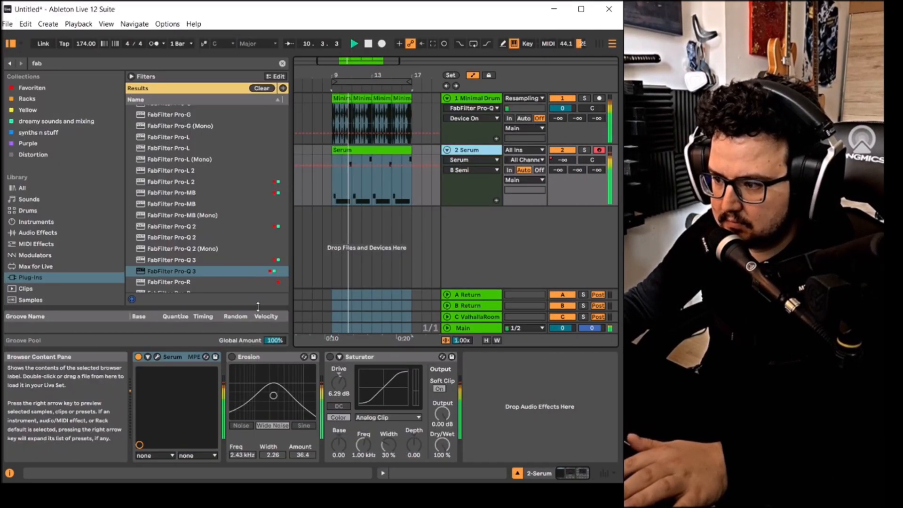
{"action": "left_click", "coordinate": [158, 357]}
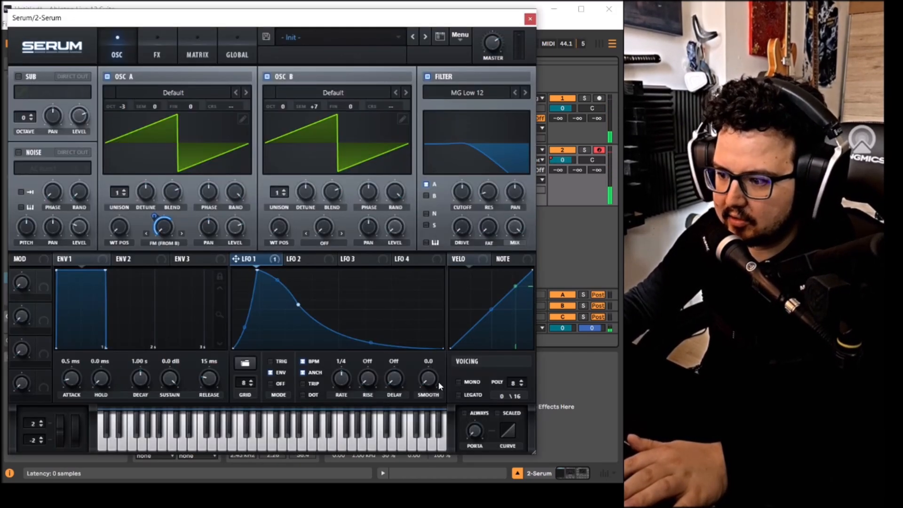
Switch the voicing to mono and set envelope 1's attack to 13 ms
{"action": "left_click", "coordinate": [459, 382]}
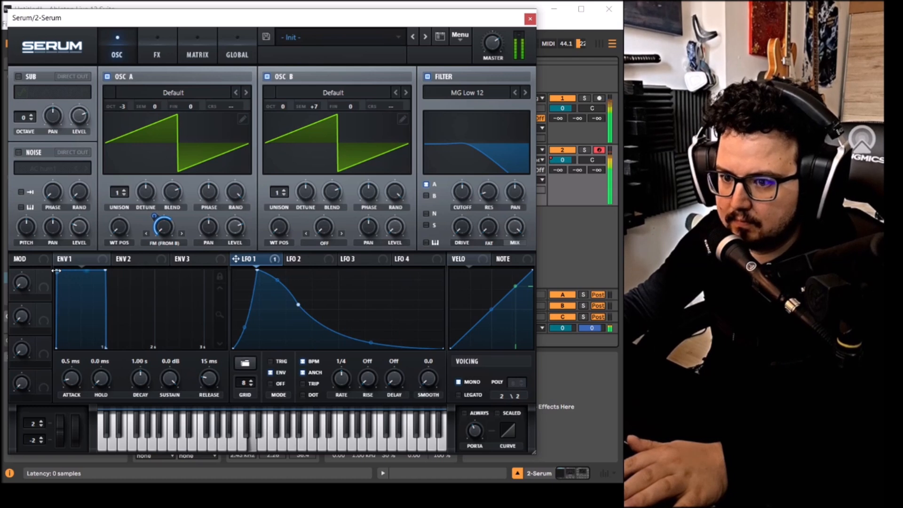
{"action": "left_click_drag", "start_coordinate": [56, 270], "coordinate": [62, 267]}
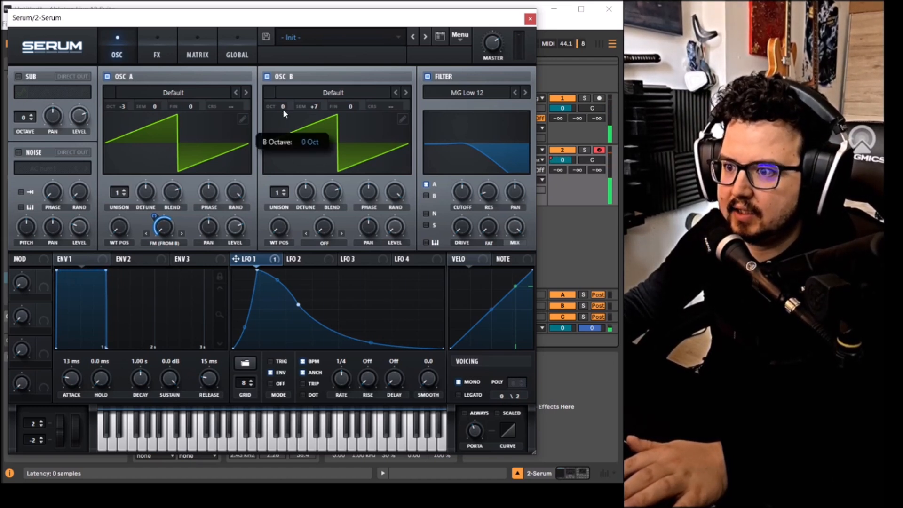
Set oscillator B's octave to -1 and load the Basic Shapes wavetable from the Analog category into it
{"action": "left_click_drag", "start_coordinate": [283, 108], "coordinate": [283, 114]}
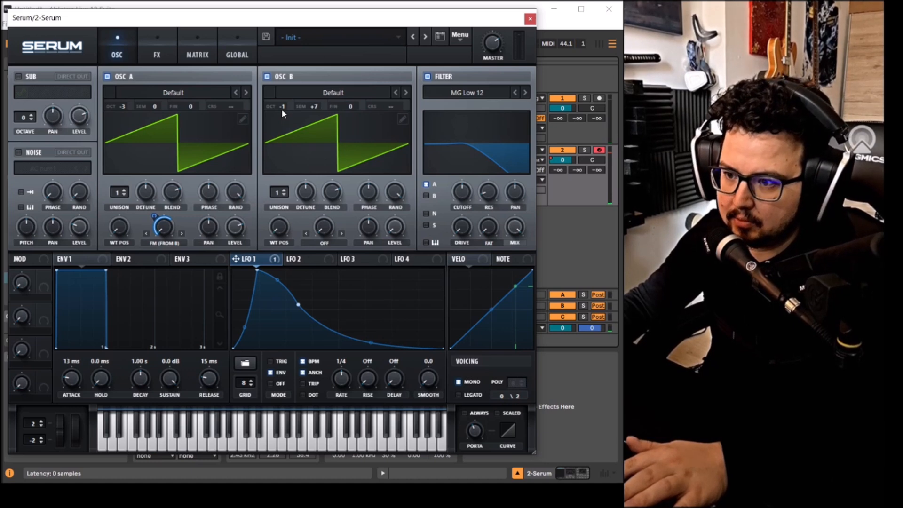
{"action": "left_click", "coordinate": [340, 91]}
{"action": "mouse_move", "coordinate": [362, 108]}
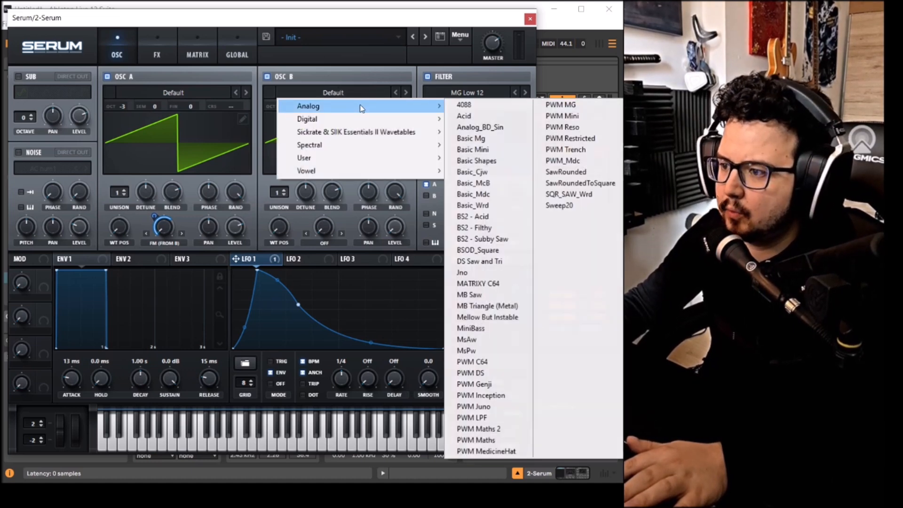
{"action": "left_click", "coordinate": [486, 161]}
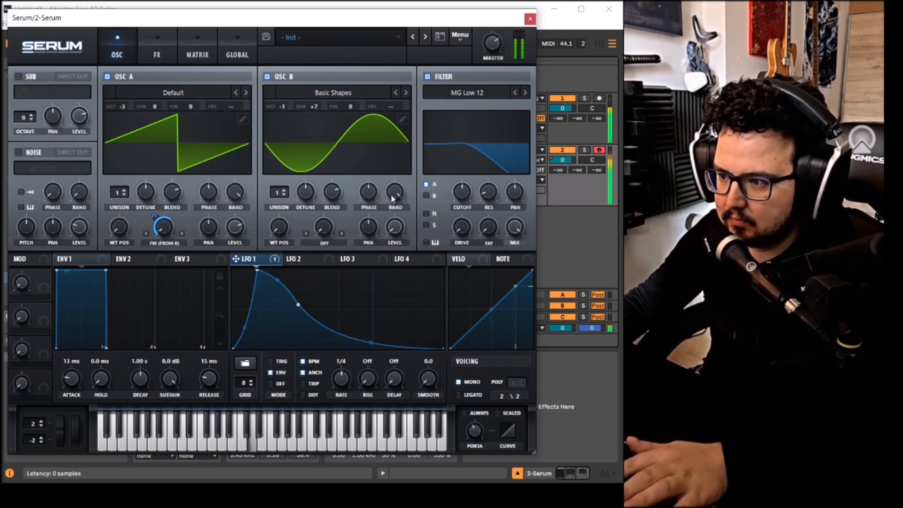
Route oscillator B through the filter, assign LFO 1 to the filter cutoff, and play the loop
{"action": "left_click", "coordinate": [426, 195]}
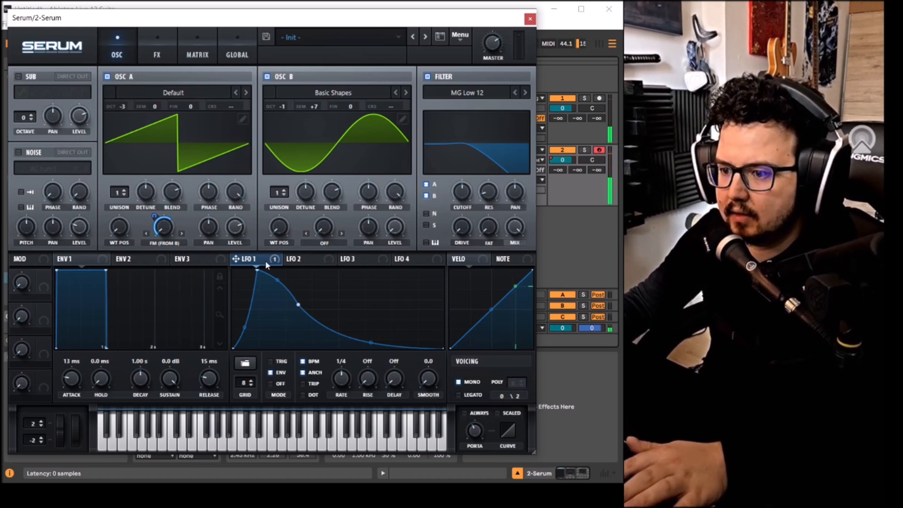
{"action": "left_click_drag", "start_coordinate": [293, 257], "coordinate": [452, 190]}
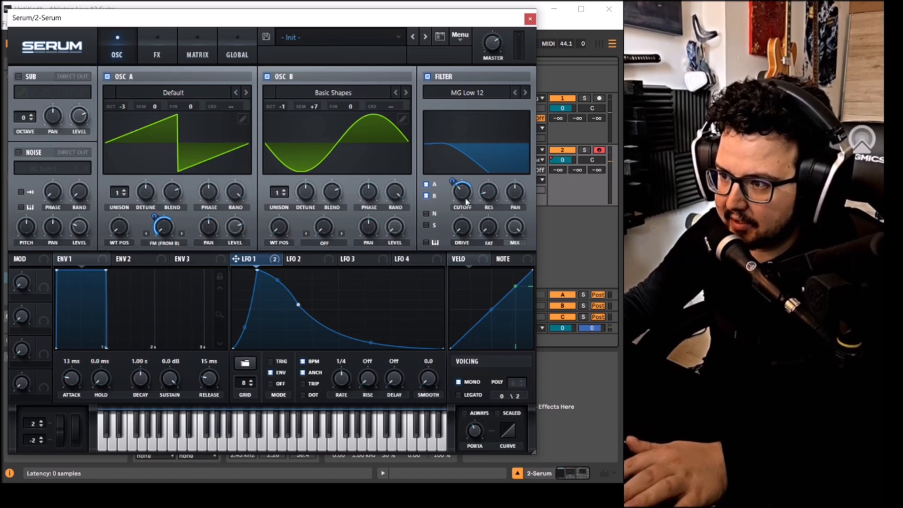
{"action": "key", "text": "space"}
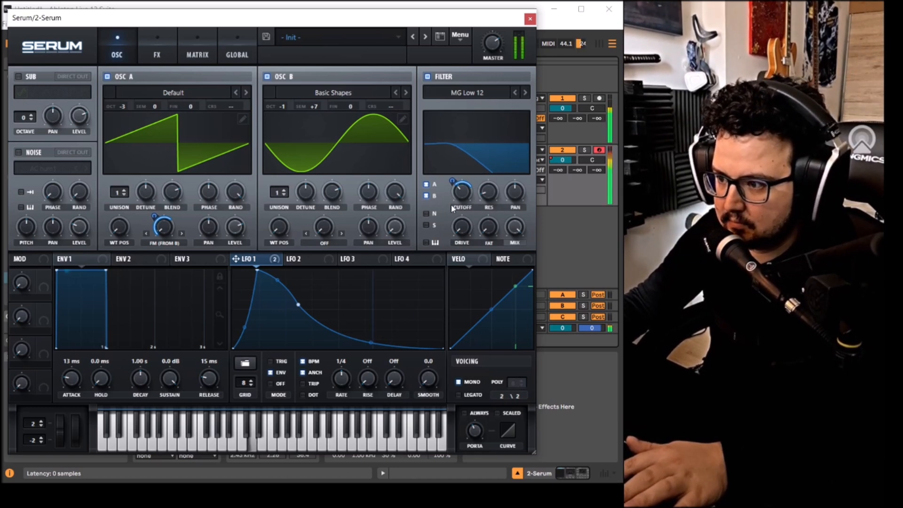
Fine-tune LFO 1's modulation amounts on the filter cutoff and oscillator A's FM warp, and set its rate to 1/2
{"action": "left_click_drag", "start_coordinate": [452, 182], "coordinate": [451, 187]}
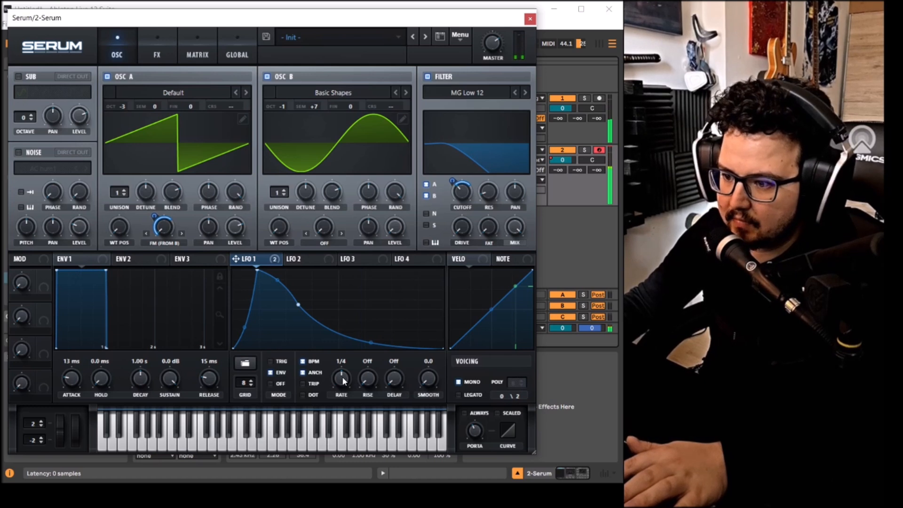
{"action": "left_click_drag", "start_coordinate": [343, 378], "coordinate": [342, 381]}
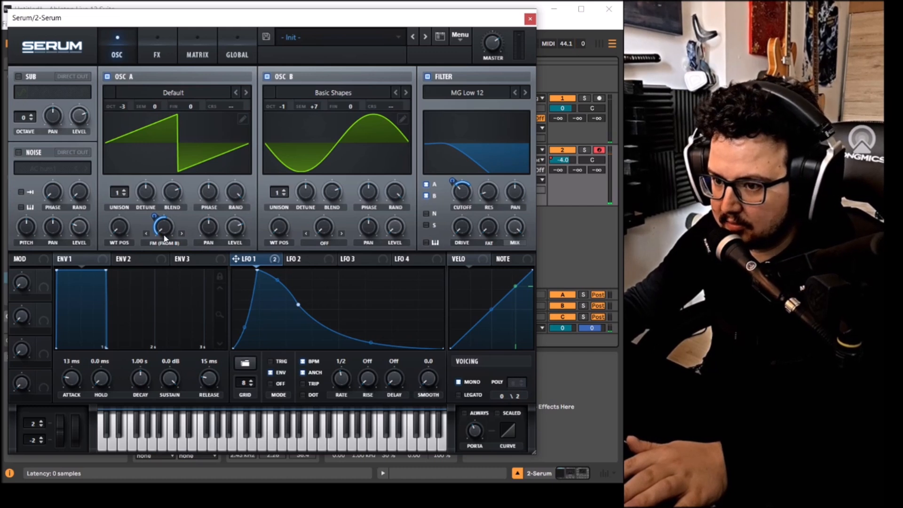
{"action": "left_click_drag", "start_coordinate": [154, 216], "coordinate": [156, 209]}
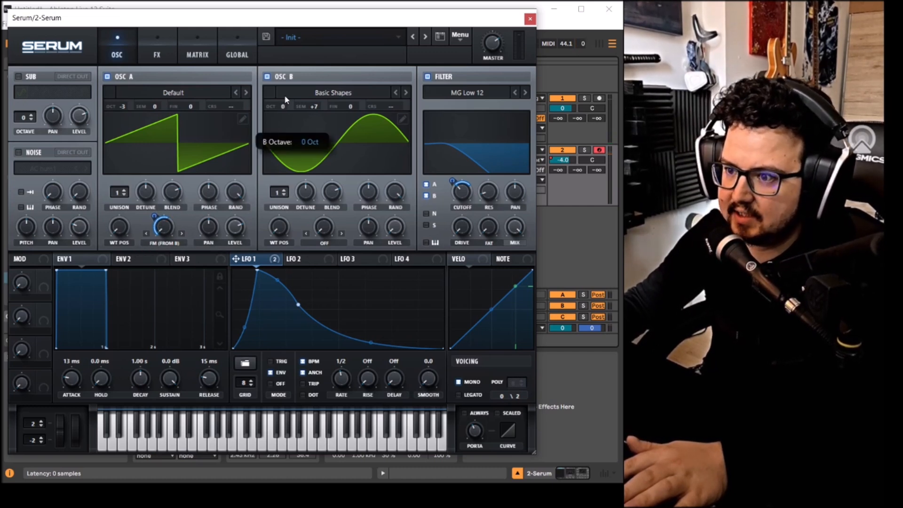
Reshape LFO 1 with an earlier peak and a steeper decay that reaches zero before the cycle ends, and set its rate to bar
{"action": "left_click_drag", "start_coordinate": [257, 270], "coordinate": [246, 246]}
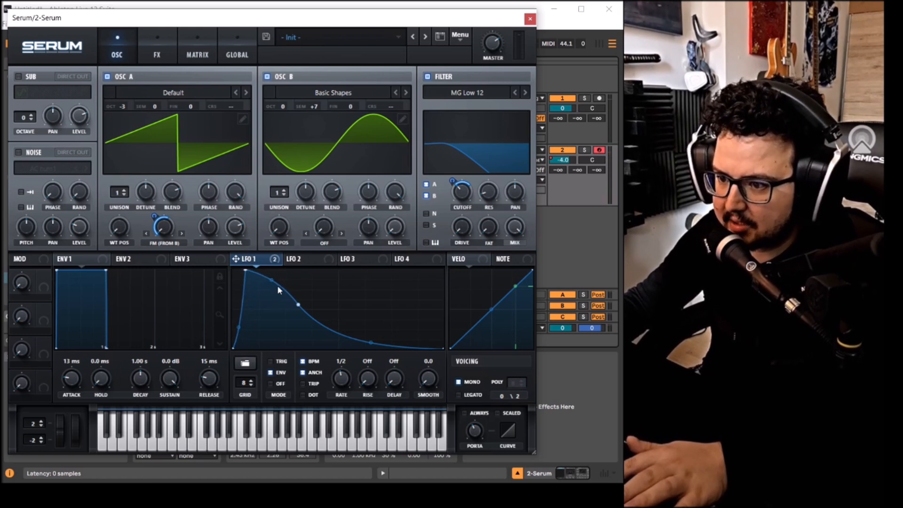
{"action": "left_click_drag", "start_coordinate": [298, 305], "coordinate": [282, 295]}
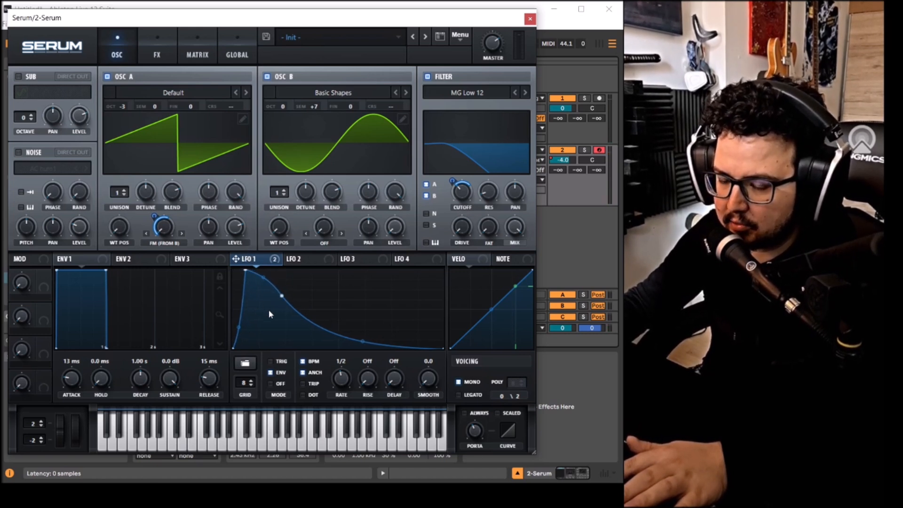
{"action": "double_click", "coordinate": [346, 336]}
{"action": "left_click_drag", "start_coordinate": [346, 336], "coordinate": [389, 371]}
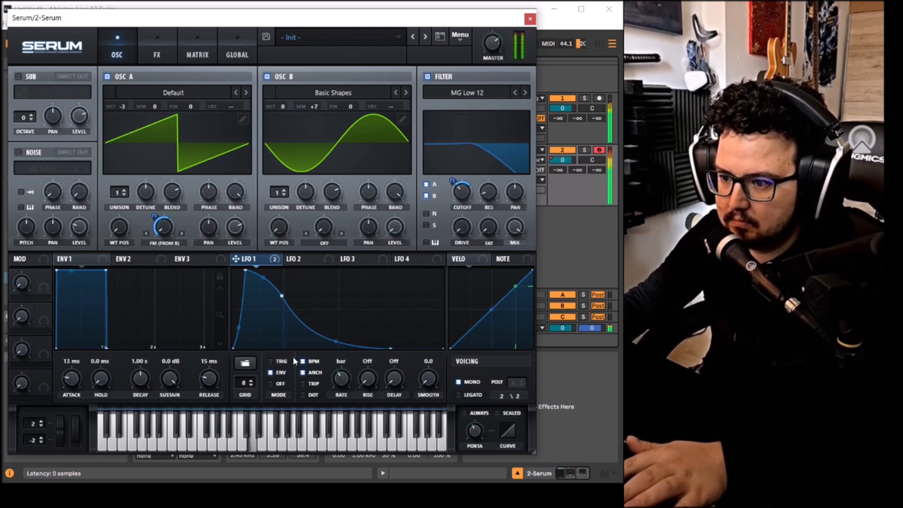
{"action": "left_click_drag", "start_coordinate": [281, 295], "coordinate": [266, 289]}
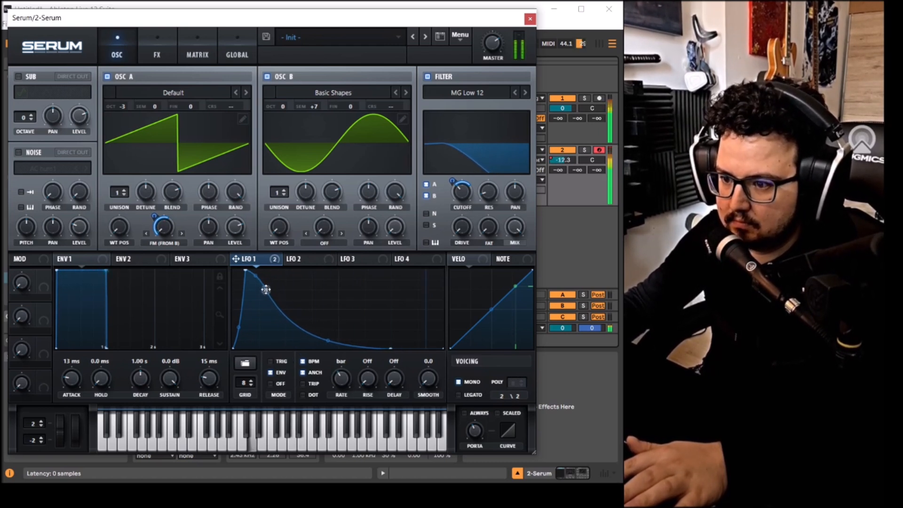
Open the Serum MIDI clip, lengthen the first D#3 note, and shorten the D3 note after it so it starts later
{"action": "left_click", "coordinate": [530, 20]}
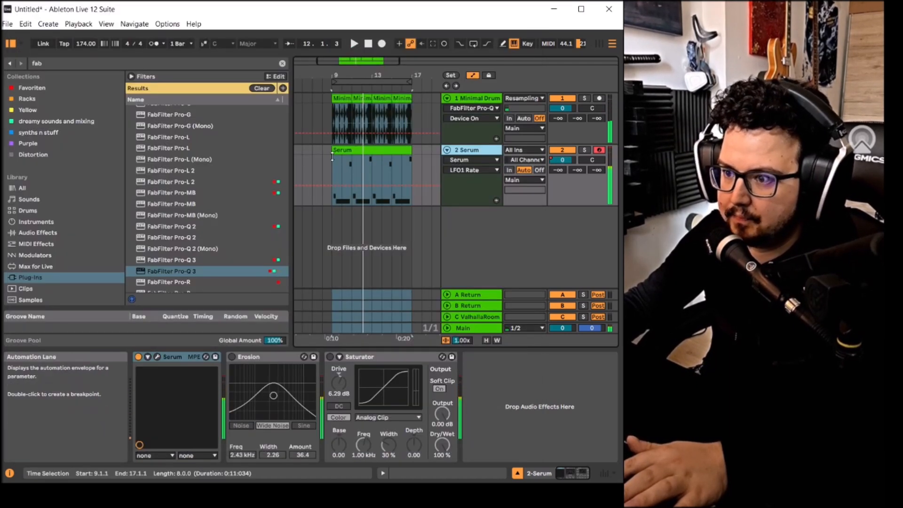
{"action": "left_click", "coordinate": [344, 149]}
{"action": "double_click", "coordinate": [344, 149]}
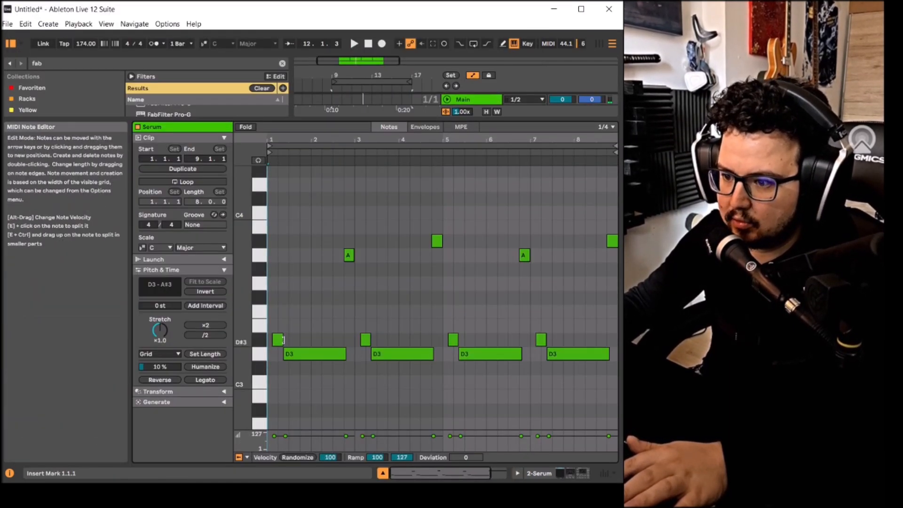
{"action": "left_click_drag", "start_coordinate": [282, 340], "coordinate": [339, 354]}
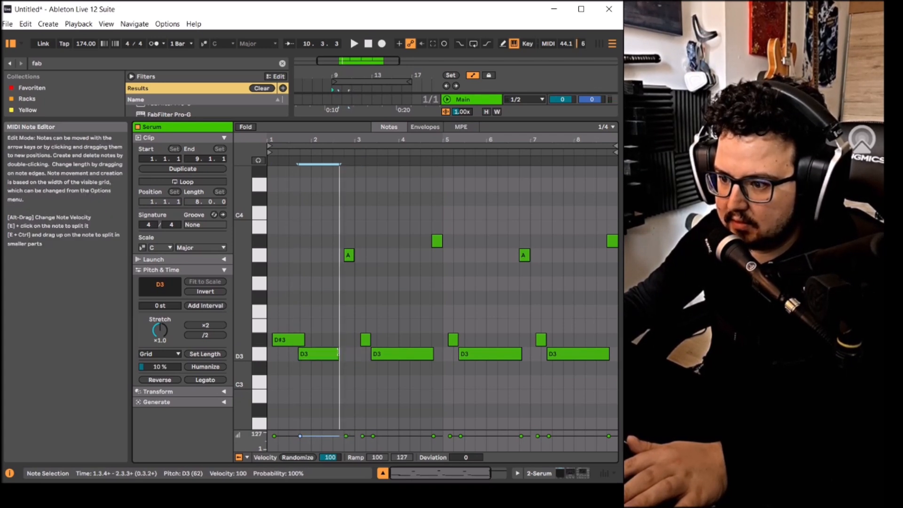
Extend the A3 note in the clip's second bar to the start of bar 3
{"action": "scroll", "coordinate": [337, 346], "scroll_direction": "up", "scroll_amount": 5}
{"action": "left_click", "coordinate": [365, 258]}
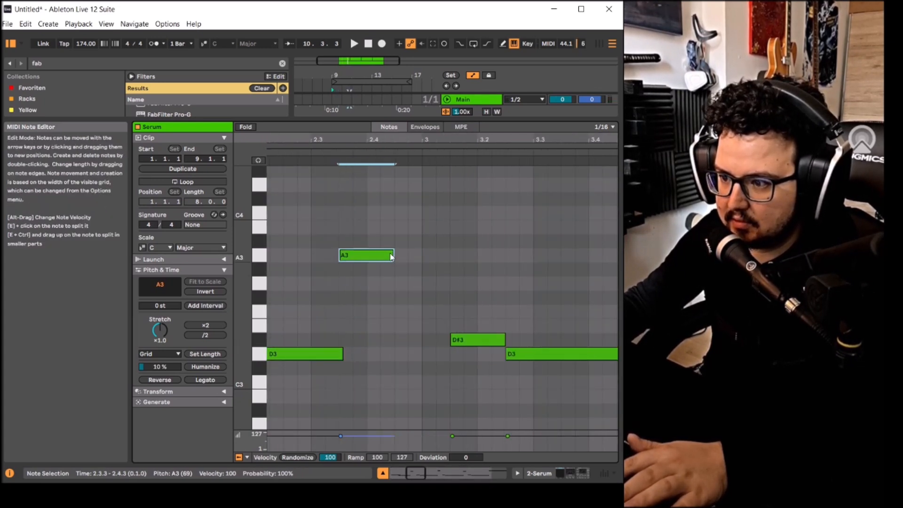
{"action": "left_click_drag", "start_coordinate": [393, 256], "coordinate": [428, 257]}
{"action": "scroll", "coordinate": [411, 303], "scroll_direction": "down", "scroll_amount": 5}
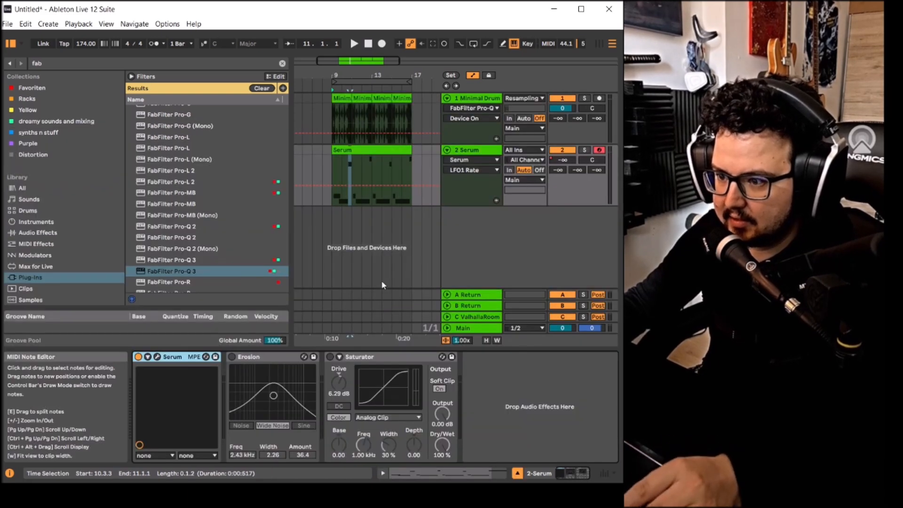
Duplicate the first two bars of the Serum clip across the rest of the 9 to 17 loop and play the loop
{"action": "left_click_drag", "start_coordinate": [330, 168], "coordinate": [353, 152]}
{"action": "key", "text": "ctrl+d"}
{"action": "key", "text": "ctrl+d"}
{"action": "key", "text": "ctrl+d"}
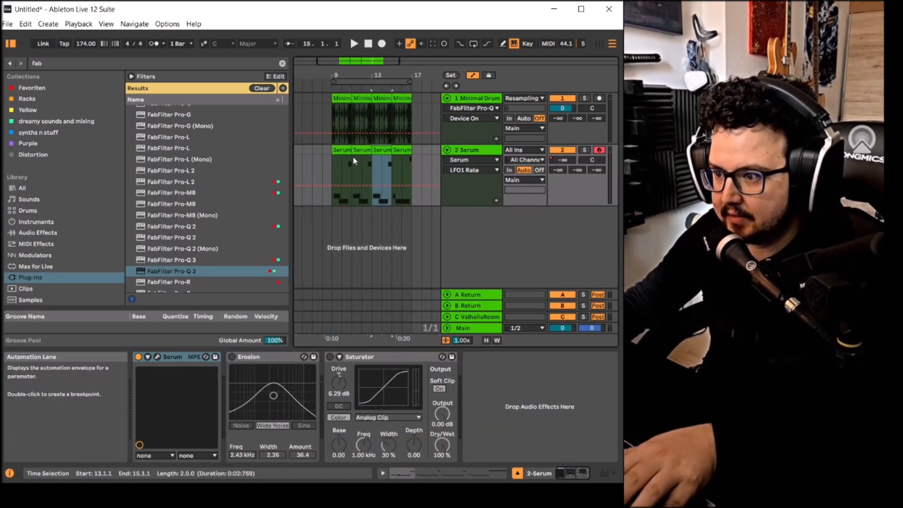
{"action": "key", "text": "space"}
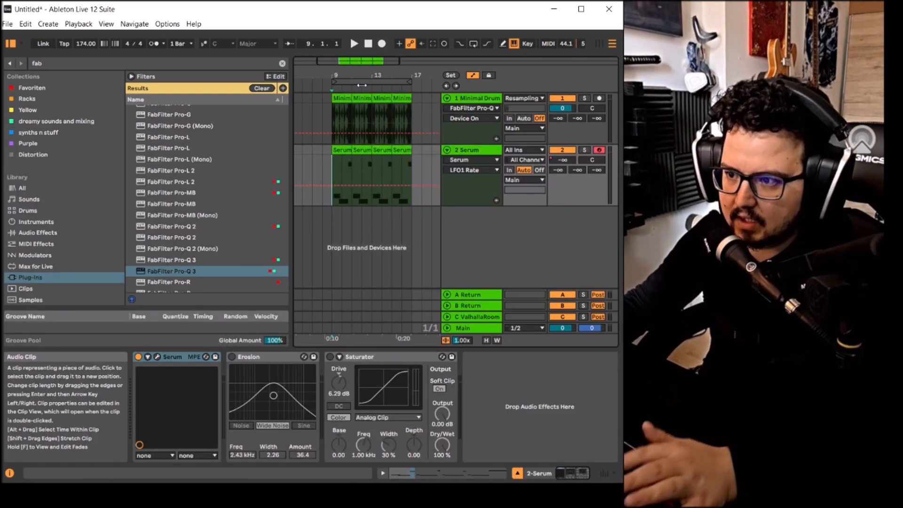
{"action": "left_click", "coordinate": [363, 89]}
{"action": "left_click", "coordinate": [470, 149]}
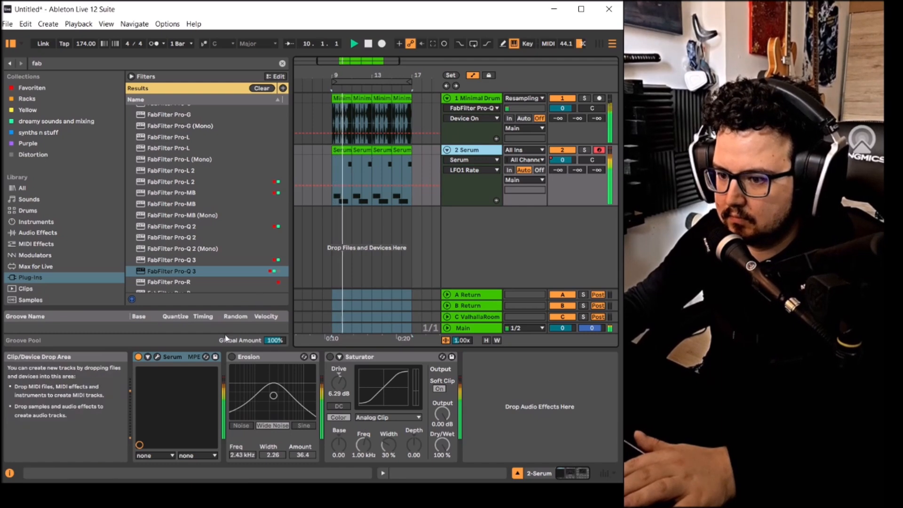
Reopen Serum, steepen LFO 1's decay right after its peak, and fine-tune the modulation amount on oscillator A's FM warp
{"action": "left_click", "coordinate": [158, 357]}
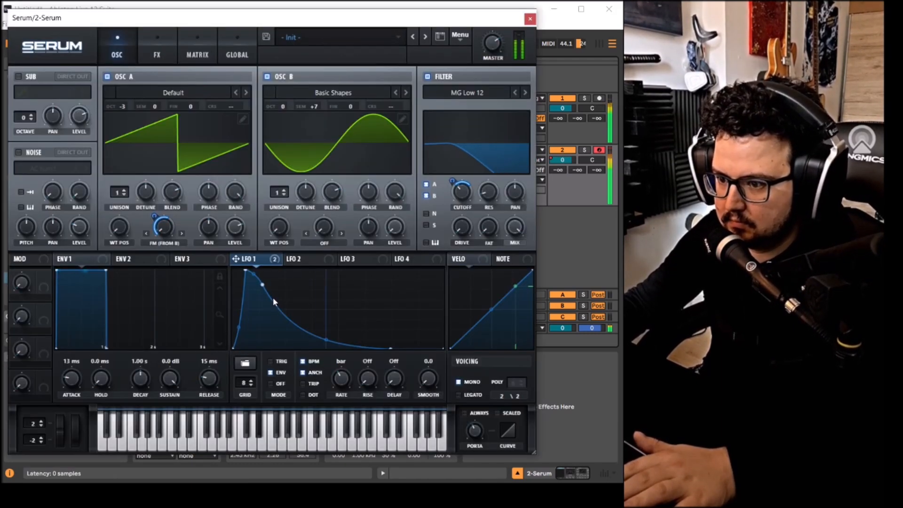
{"action": "left_click_drag", "start_coordinate": [262, 285], "coordinate": [255, 275]}
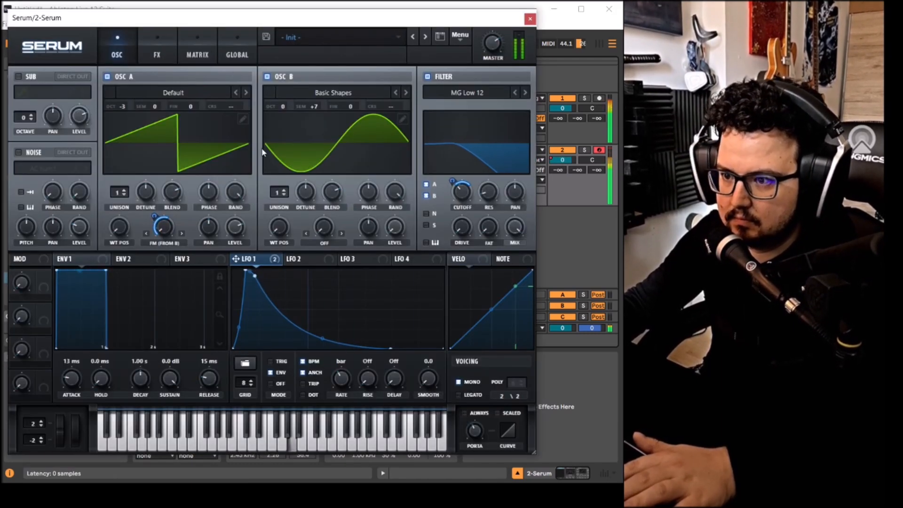
{"action": "left_click_drag", "start_coordinate": [153, 217], "coordinate": [153, 219]}
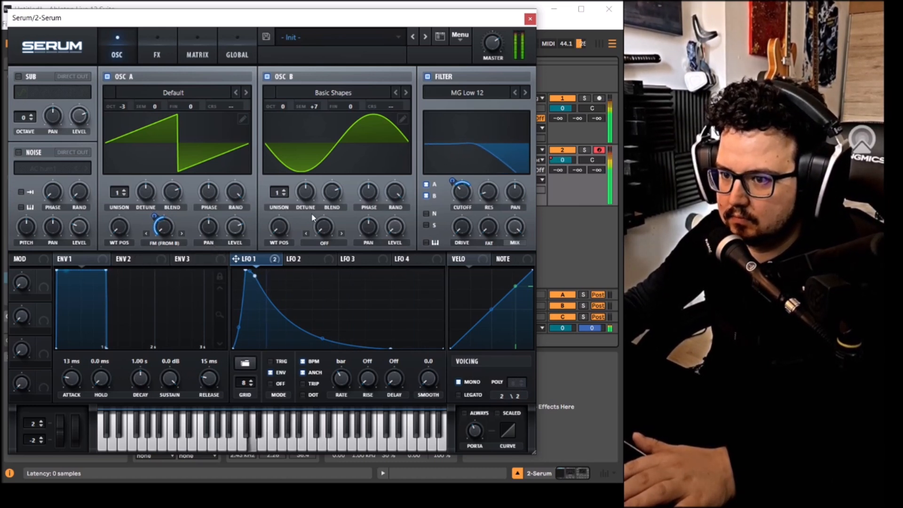
Load the Basic Shapes wavetable from the Analog category into oscillator A
{"action": "left_click", "coordinate": [192, 93]}
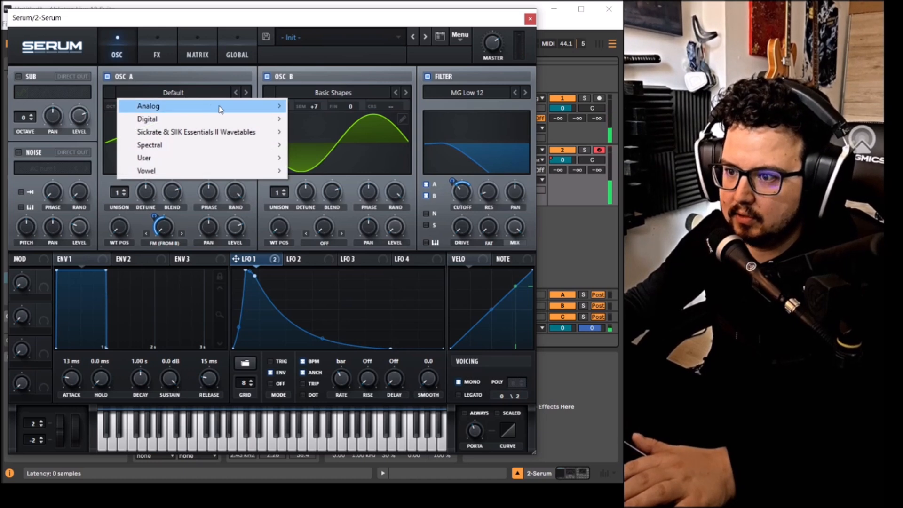
{"action": "mouse_move", "coordinate": [221, 108]}
{"action": "left_click", "coordinate": [346, 160]}
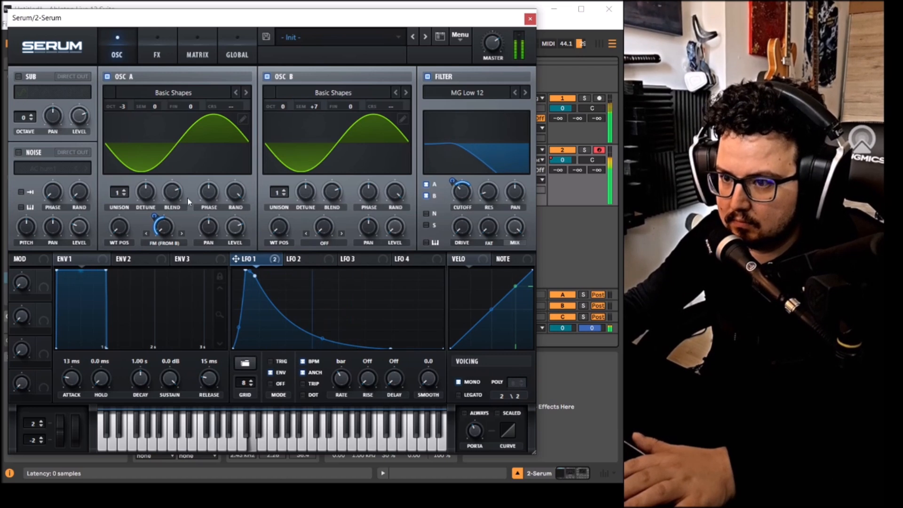
Enable the Hyper/Dimension effect and adjust the Dimension section's mix and size
{"action": "left_click", "coordinate": [156, 58]}
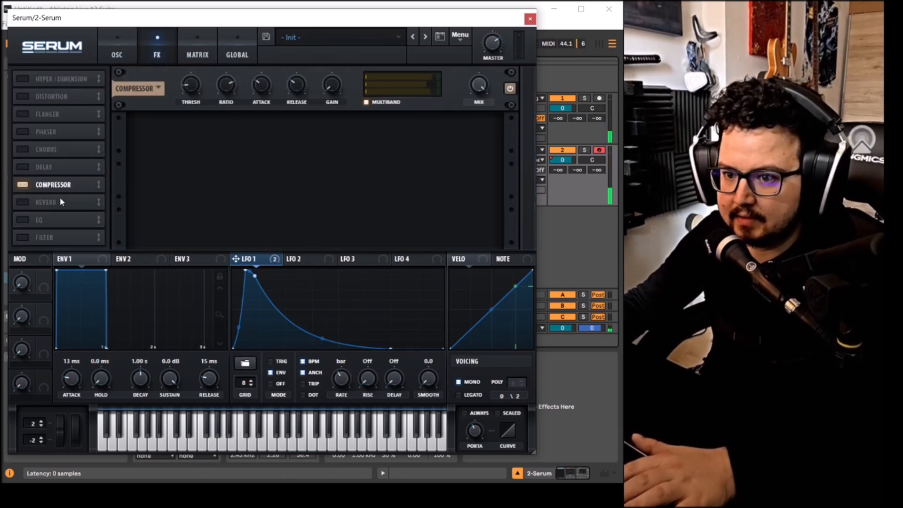
{"action": "left_click", "coordinate": [43, 81]}
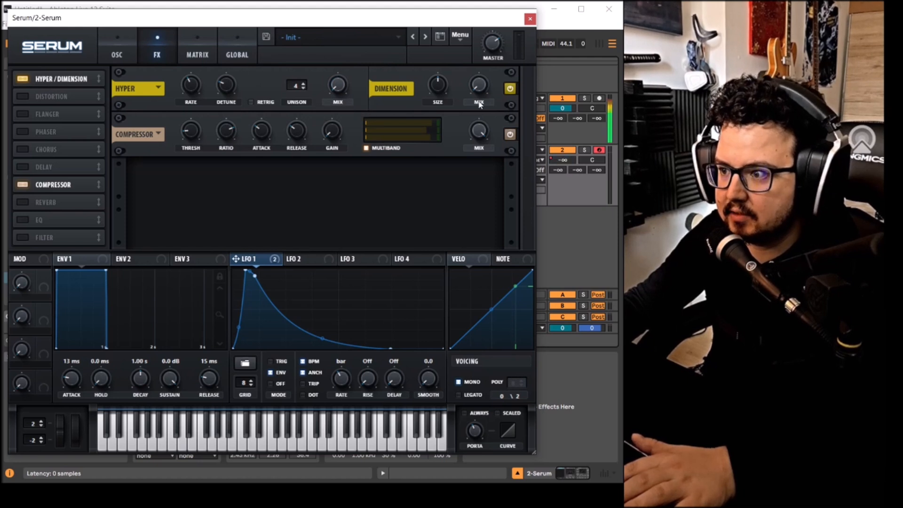
{"action": "left_click_drag", "start_coordinate": [479, 88], "coordinate": [481, 63]}
{"action": "left_click_drag", "start_coordinate": [436, 87], "coordinate": [431, 116]}
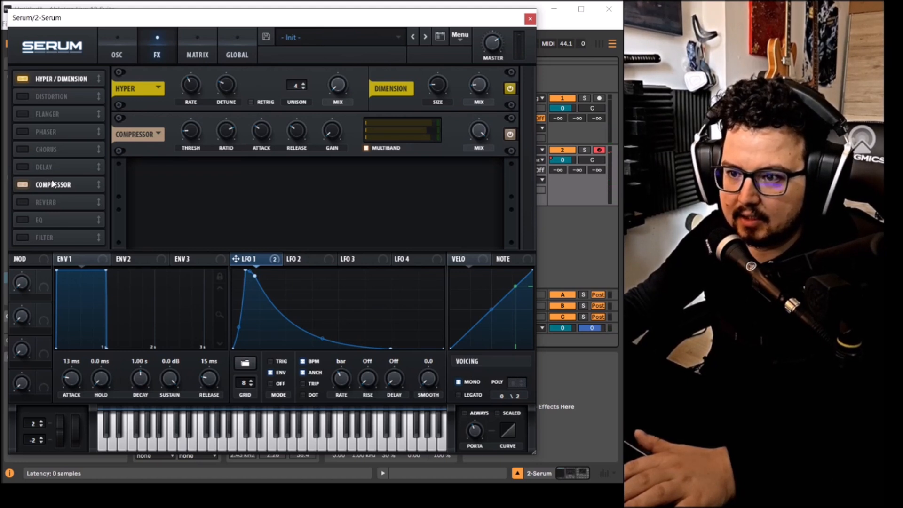
Edit oscillator A's wavetable to add harmonics in bins 3, 5 and 7 at decreasing levels, with bin 7 at about 10%
{"action": "left_click", "coordinate": [123, 54]}
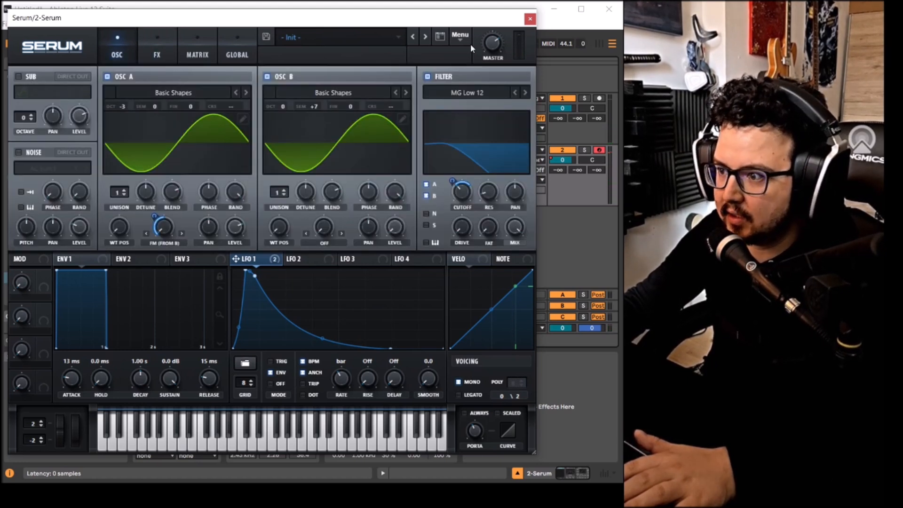
{"action": "left_click", "coordinate": [246, 122]}
{"action": "left_click_drag", "start_coordinate": [72, 92], "coordinate": [72, 87]}
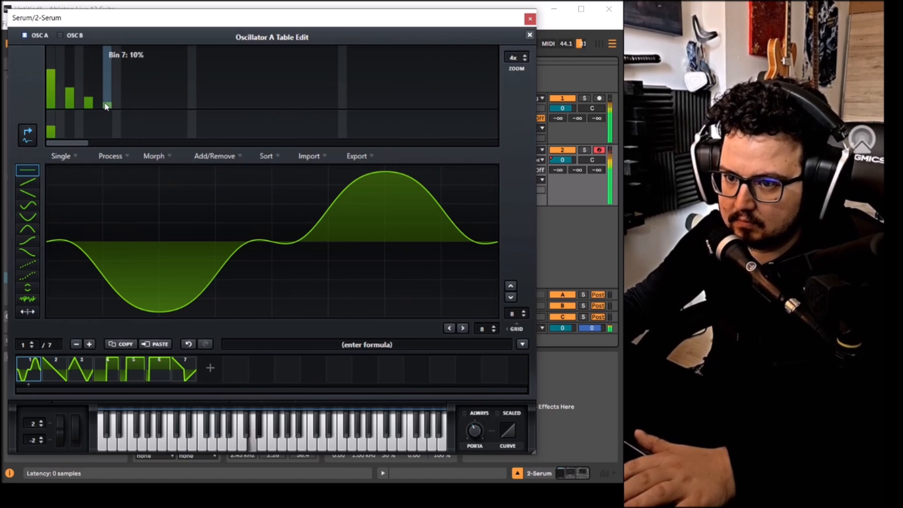
{"action": "left_click", "coordinate": [530, 34]}
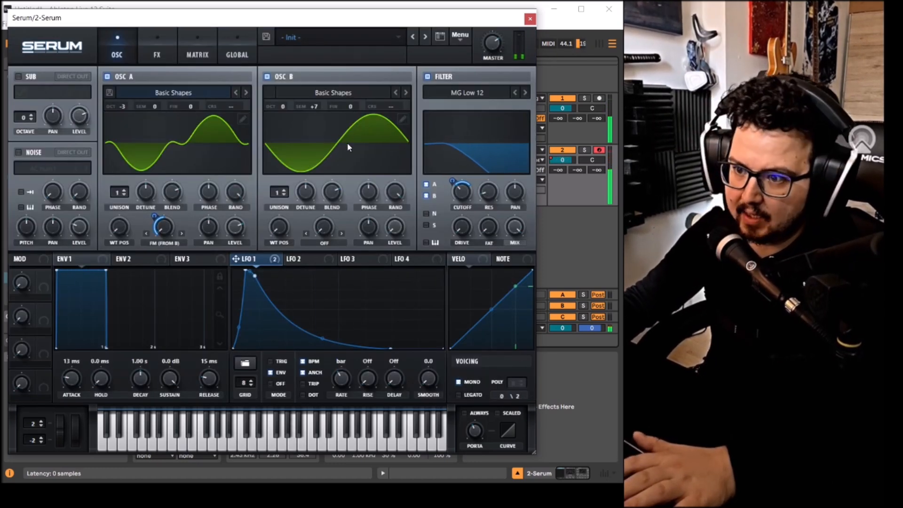
{"action": "left_click", "coordinate": [245, 120]}
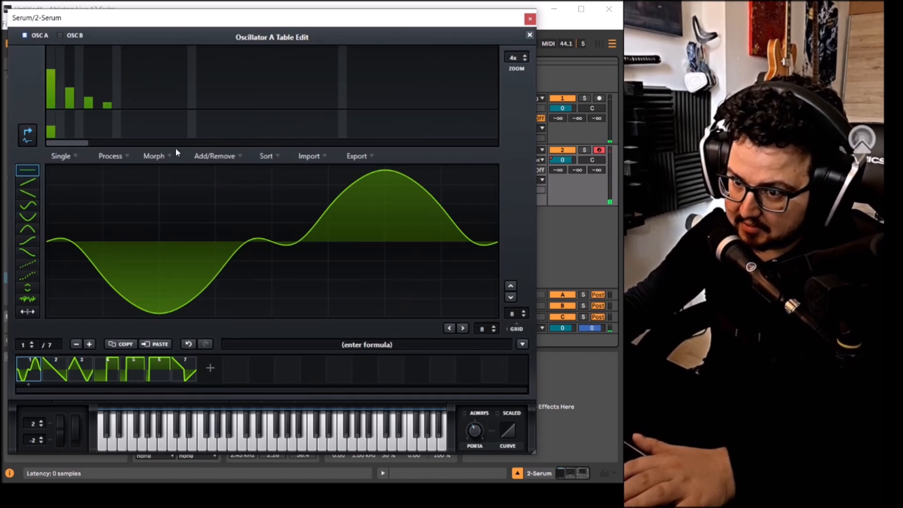
{"action": "left_click", "coordinate": [534, 34]}
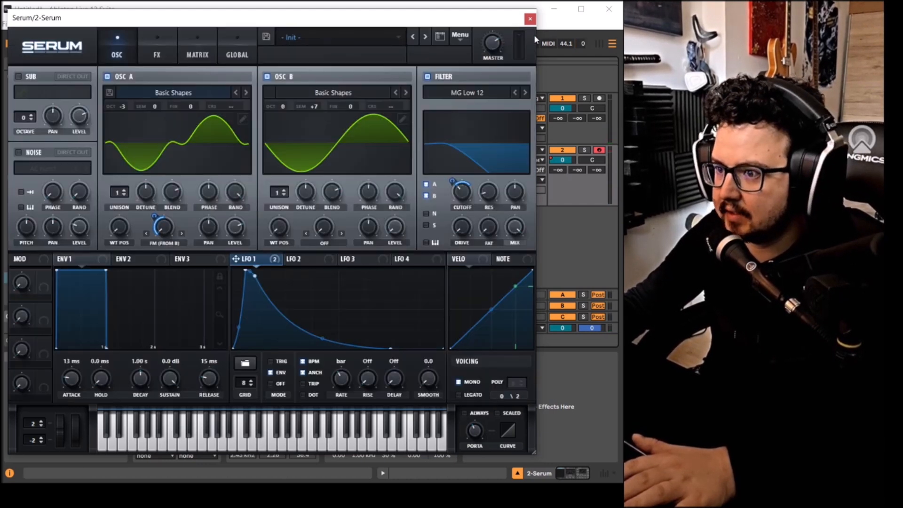
Edit oscillator B's wavetable to add harmonics in bins 3 and 5, with bin 5 at about 14%
{"action": "left_click", "coordinate": [401, 119]}
{"action": "mouse_move", "coordinate": [66, 97]}
{"action": "left_mouse_down"}
{"action": "mouse_move", "coordinate": [88, 92]}
{"action": "mouse_move", "coordinate": [67, 93]}
{"action": "mouse_move", "coordinate": [88, 106]}
{"action": "left_mouse_up"}
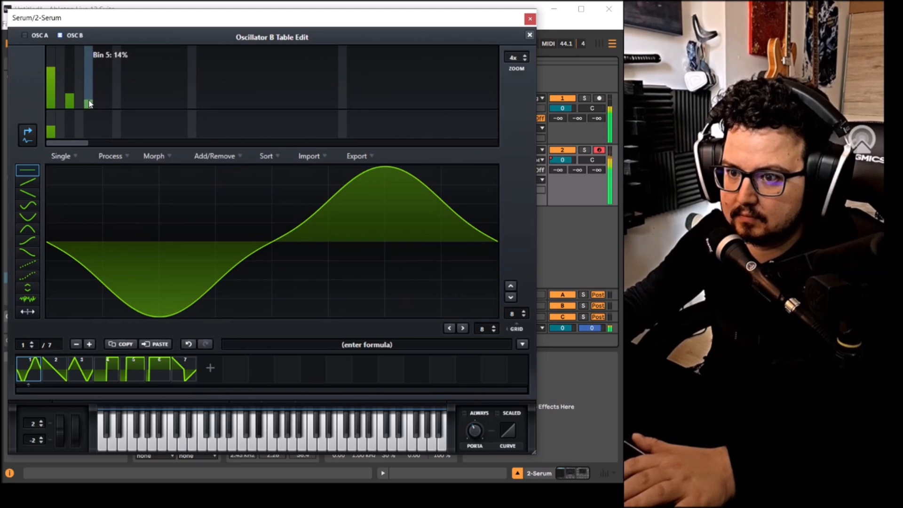
{"action": "left_click", "coordinate": [529, 34]}
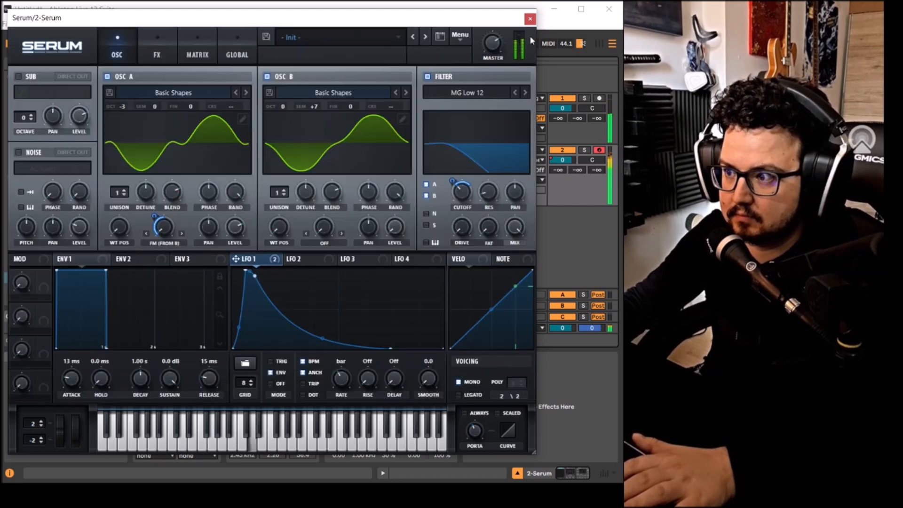
Add low-level even harmonics in bins 2, 4 and 6 of oscillator A's wavetable, with bin 2 at about 14%
{"action": "left_click", "coordinate": [241, 118]}
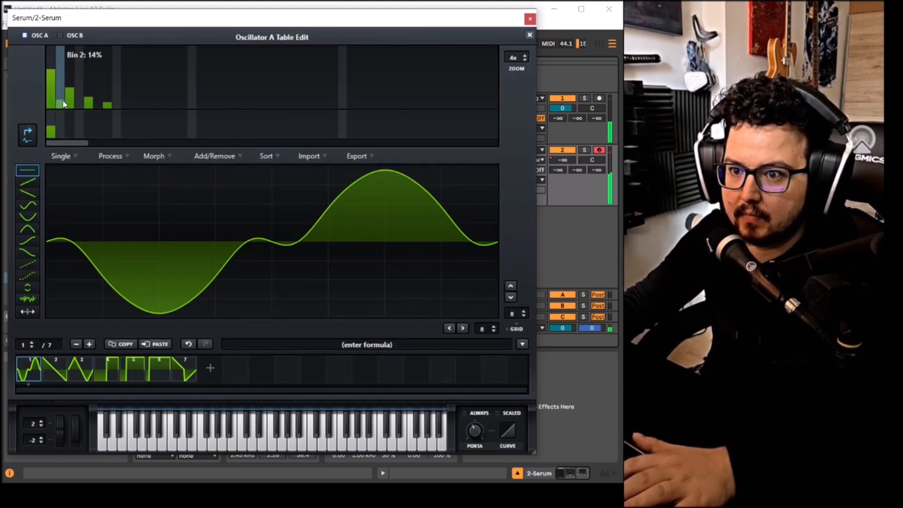
{"action": "left_click_drag", "start_coordinate": [64, 104], "coordinate": [94, 104]}
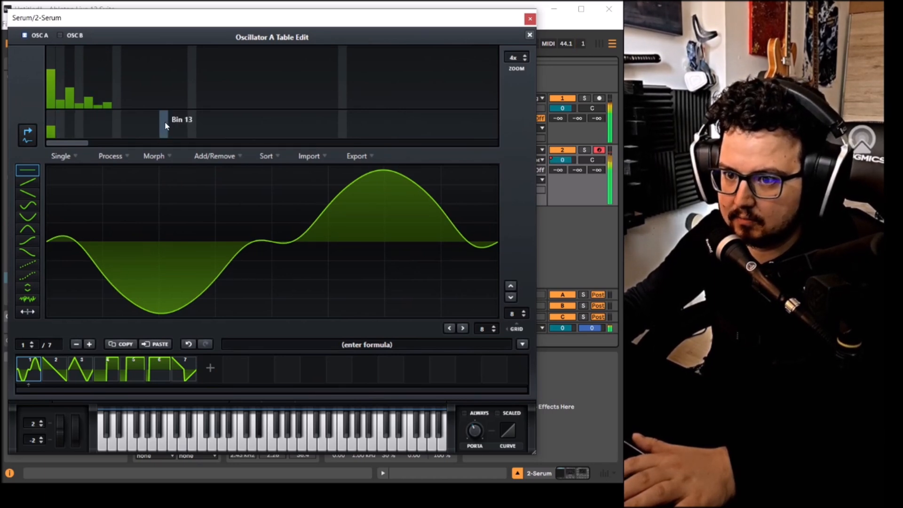
{"action": "left_click", "coordinate": [529, 34]}
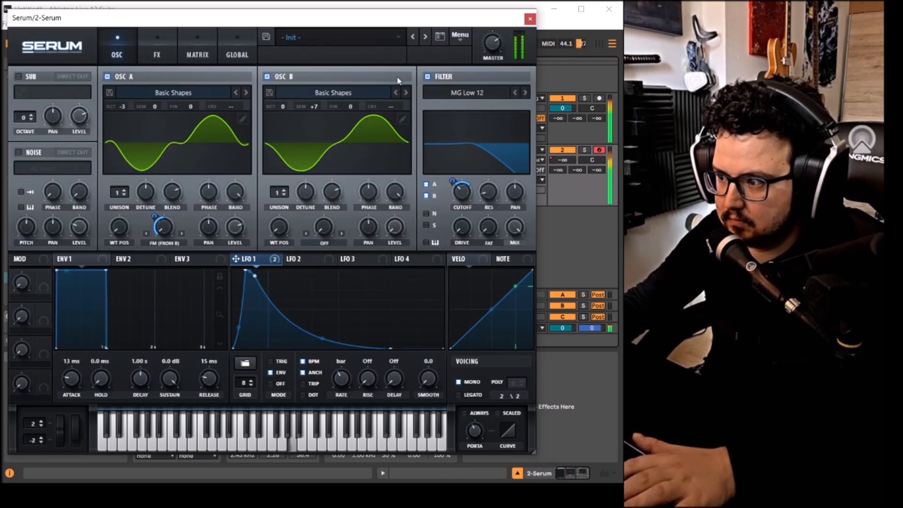
Set the Serum track's send to the ValhallaRoom return to -10 dB and inspect that return's FabFilter Pro-Q 3 curve
{"action": "left_click", "coordinate": [530, 19]}
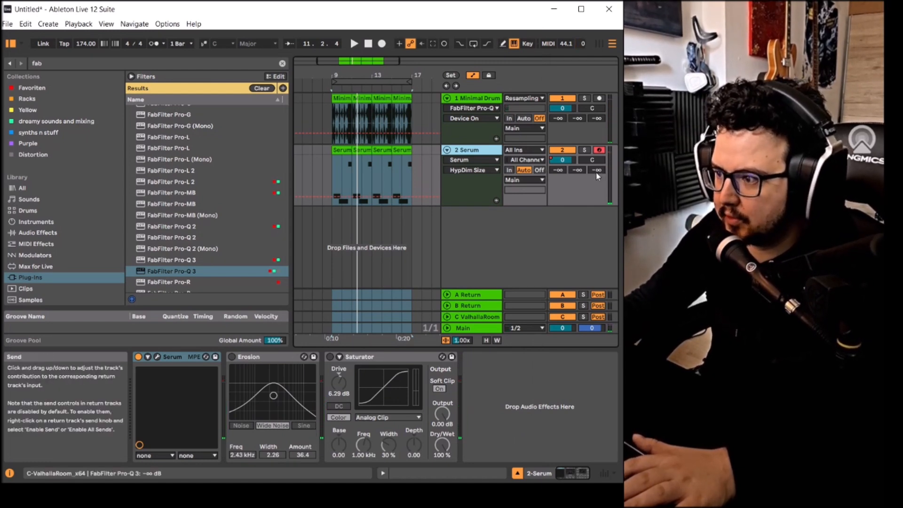
{"action": "left_click_drag", "start_coordinate": [596, 170], "coordinate": [597, 164]}
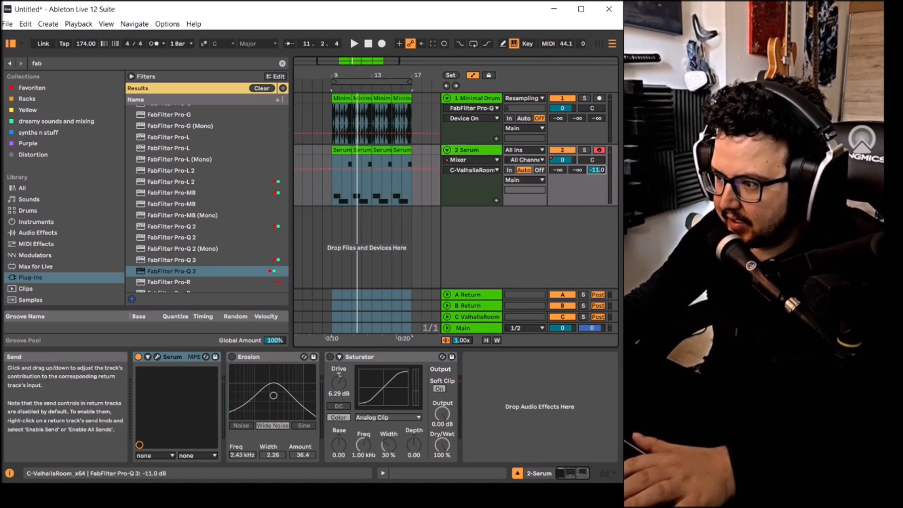
{"action": "left_click", "coordinate": [475, 316]}
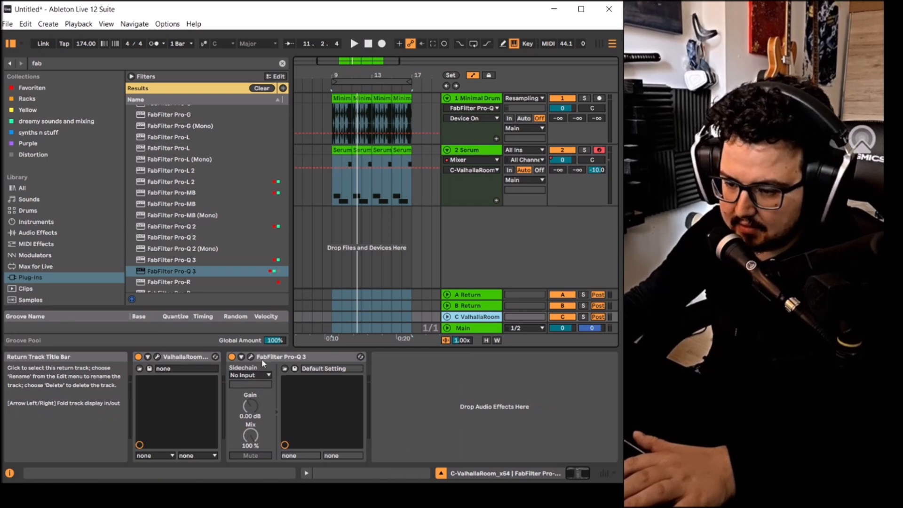
{"action": "left_click", "coordinate": [249, 357]}
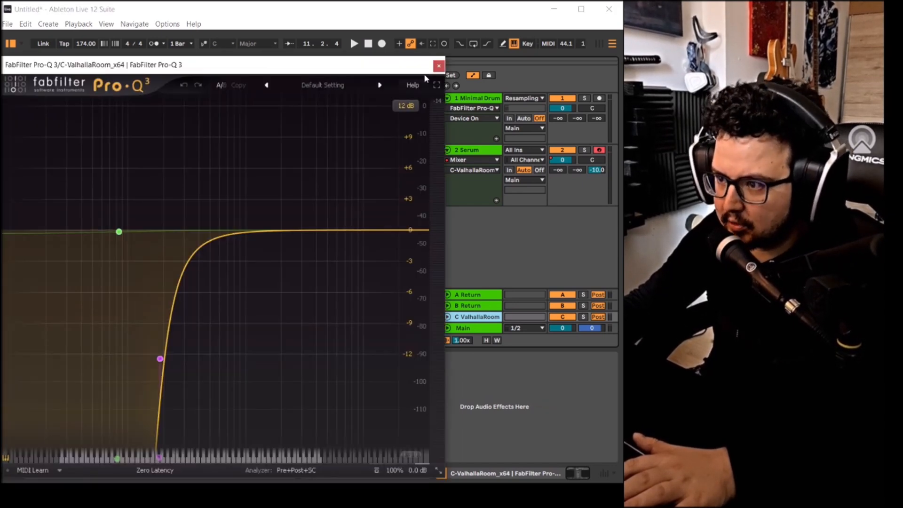
{"action": "left_click", "coordinate": [438, 65]}
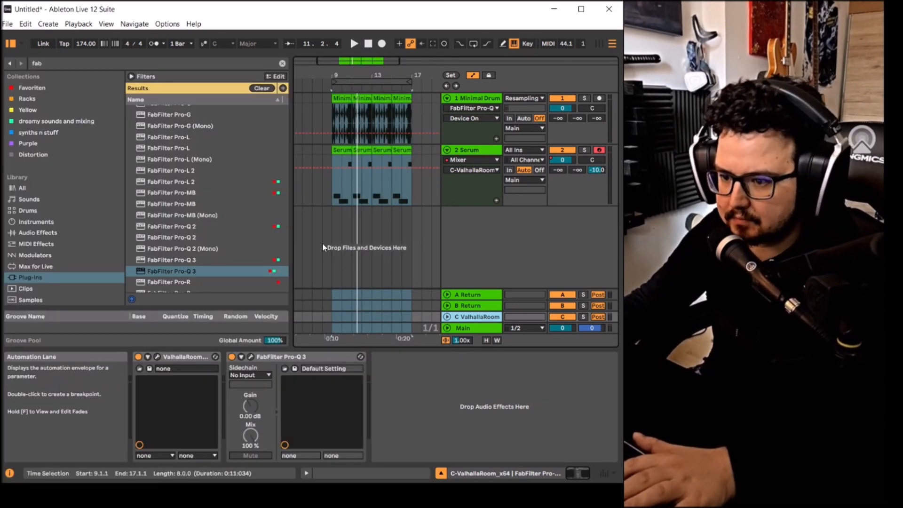
Load the LargeAmbience preset in the return track's ValhallaRoom and listen to it briefly with the loop
{"action": "left_click", "coordinate": [157, 357]}
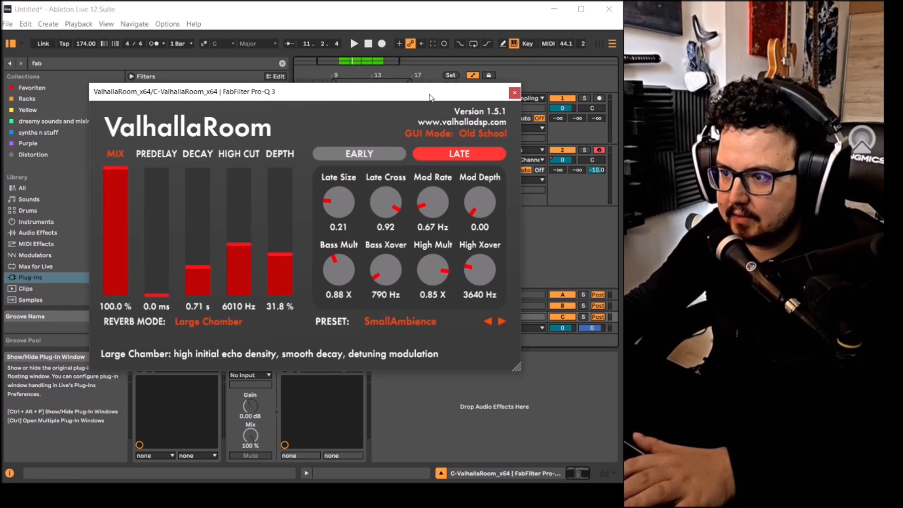
{"action": "left_click_drag", "start_coordinate": [429, 98], "coordinate": [427, 87]}
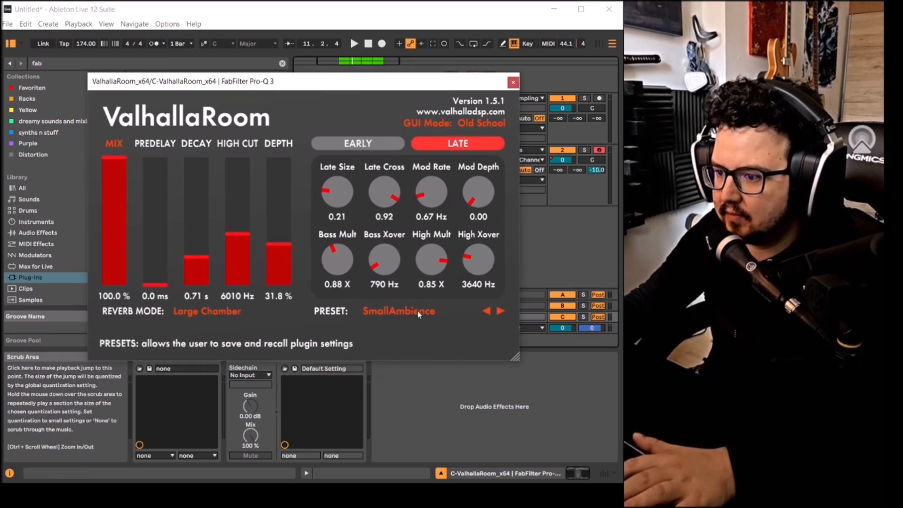
{"action": "left_click", "coordinate": [414, 309]}
{"action": "left_click", "coordinate": [202, 260]}
{"action": "left_click_drag", "start_coordinate": [201, 259], "coordinate": [199, 244]}
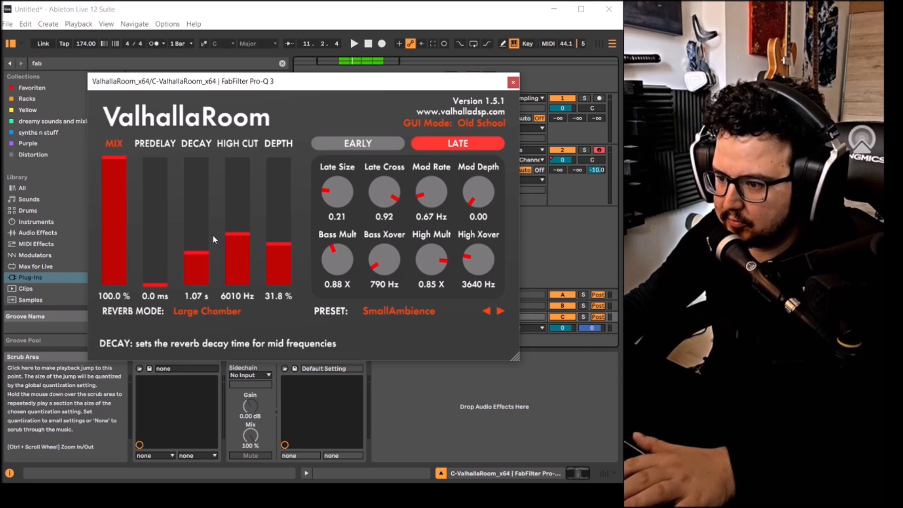
{"action": "left_click", "coordinate": [374, 311]}
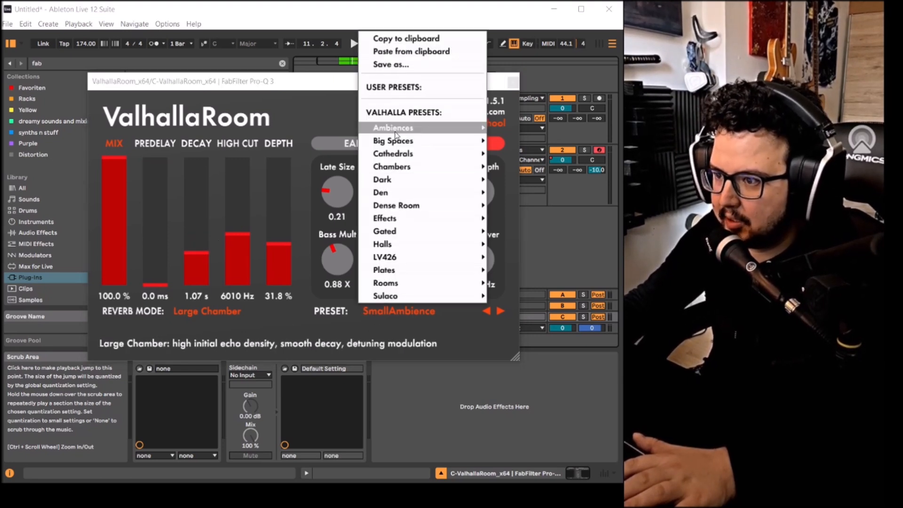
{"action": "mouse_move", "coordinate": [399, 132]}
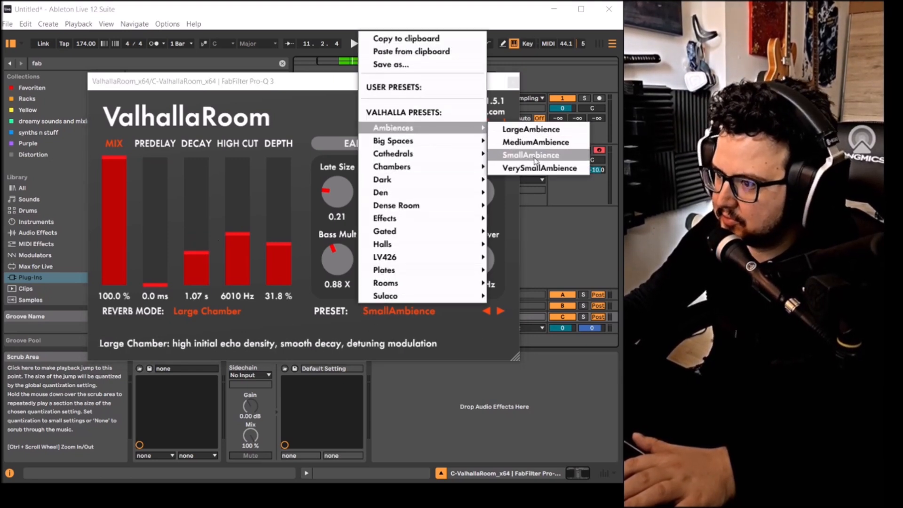
{"action": "left_click", "coordinate": [533, 130]}
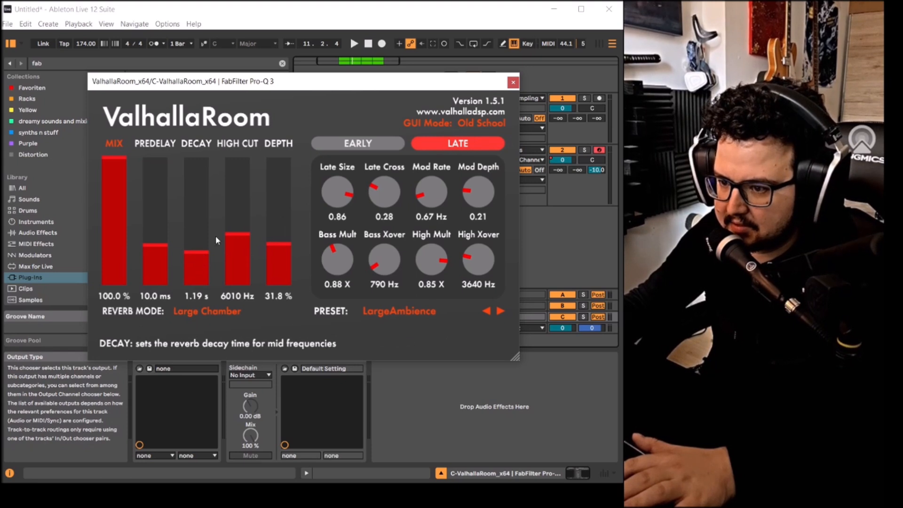
{"action": "key", "text": "space"}
{"action": "left_click", "coordinate": [513, 84]}
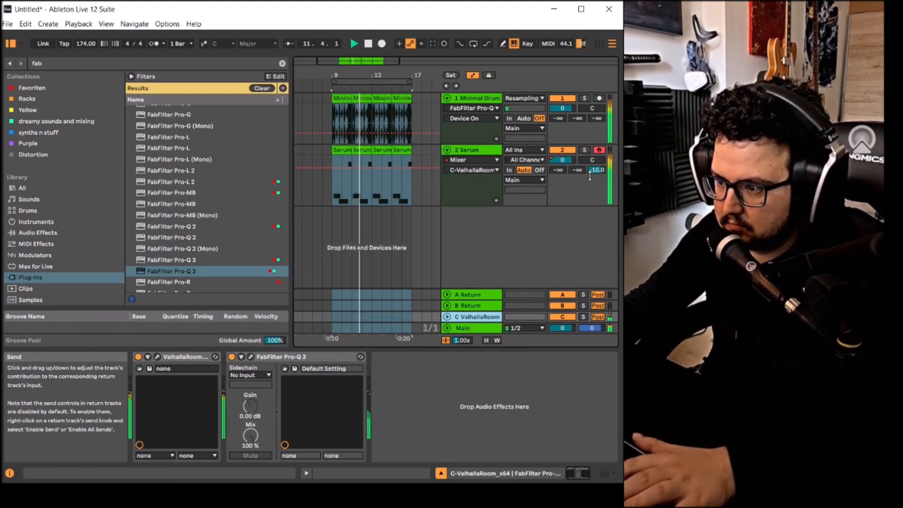
{"action": "key", "text": "space"}
Automate the Serum track's ValhallaRoom send from -10 dB down to silence at the first clip's end, duplicate it over the remaining clips and audition
{"action": "scroll", "coordinate": [342, 171], "scroll_direction": "up", "scroll_amount": 2}
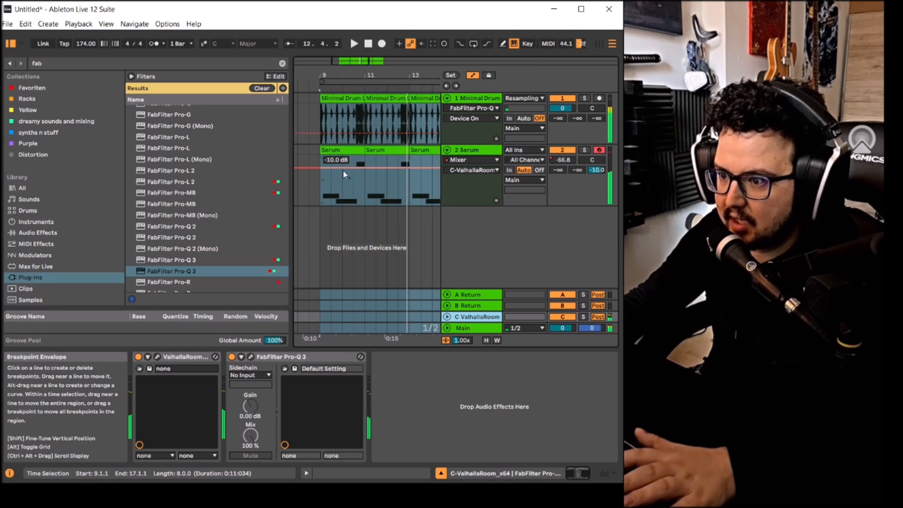
{"action": "left_click", "coordinate": [354, 170]}
{"action": "left_click_drag", "start_coordinate": [365, 169], "coordinate": [351, 197]}
{"action": "scroll", "coordinate": [343, 198], "scroll_direction": "down", "scroll_amount": 2}
{"action": "key", "text": "ctrl+d"}
{"action": "key", "text": "ctrl+d"}
{"action": "key", "text": "ctrl+d"}
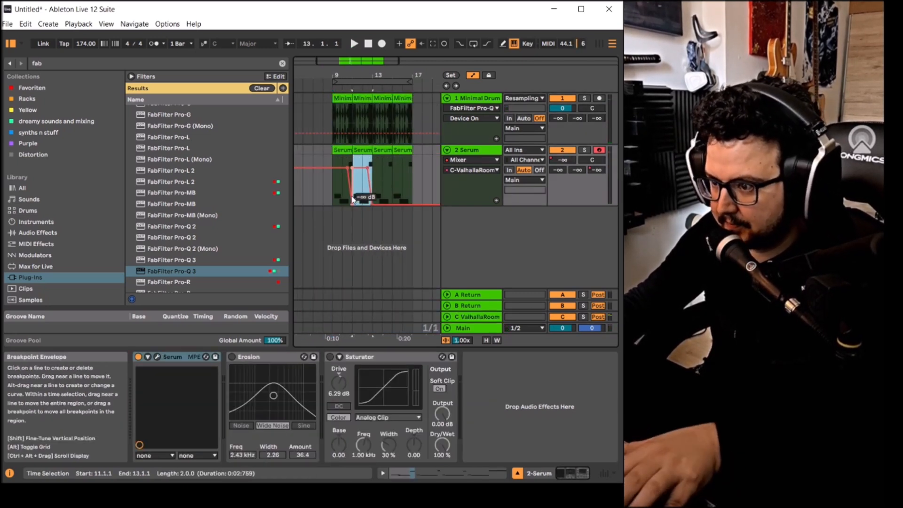
{"action": "left_click", "coordinate": [333, 197]}
{"action": "key", "text": "space"}
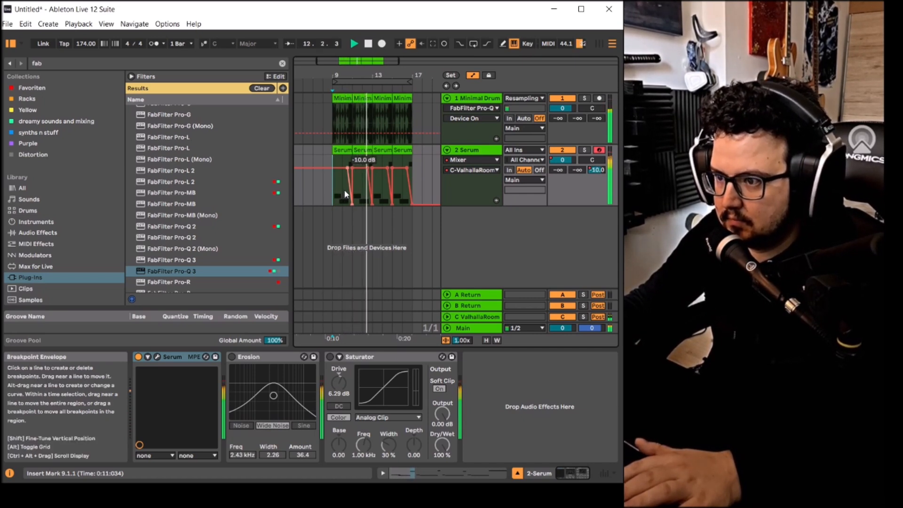
{"action": "key", "text": "space"}
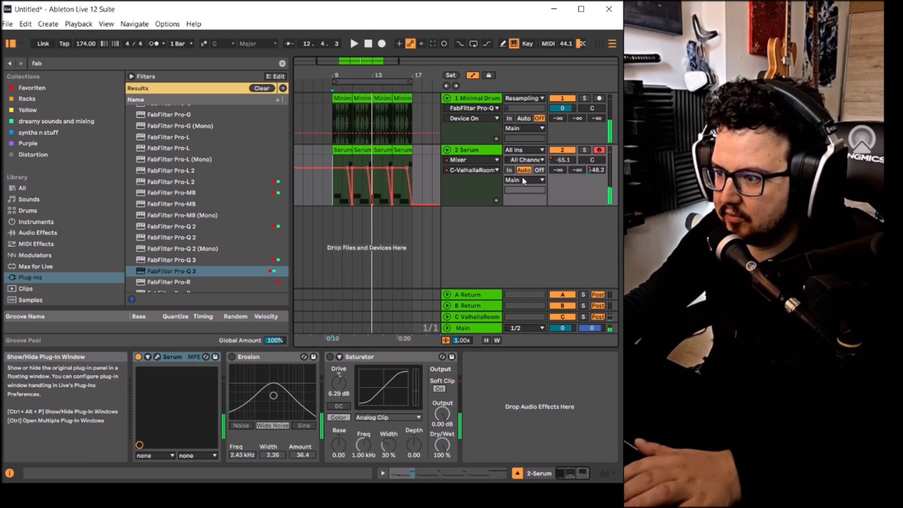
Set ValhallaRoom's decay to 0.75 s on the return track and check it during playback
{"action": "left_click", "coordinate": [476, 317]}
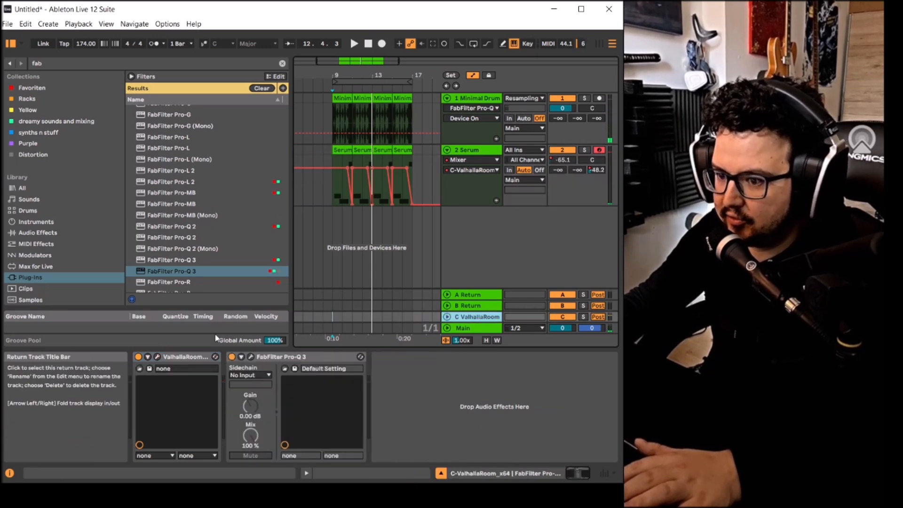
{"action": "left_click", "coordinate": [158, 357]}
{"action": "left_click_drag", "start_coordinate": [196, 260], "coordinate": [200, 261]}
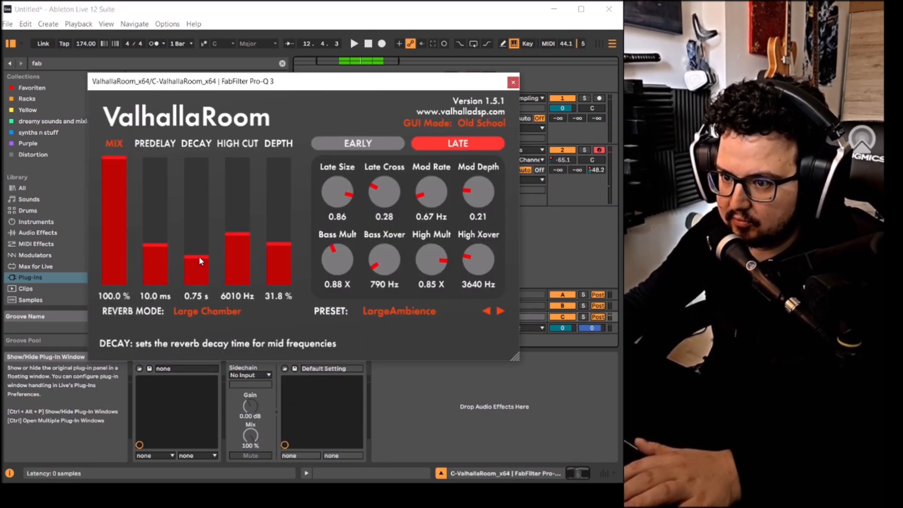
{"action": "key", "text": "space"}
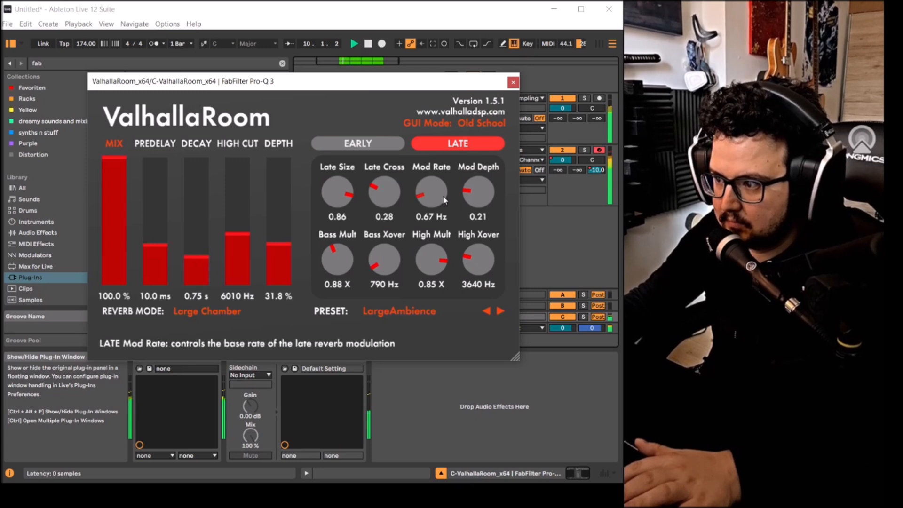
{"action": "left_click", "coordinate": [513, 83]}
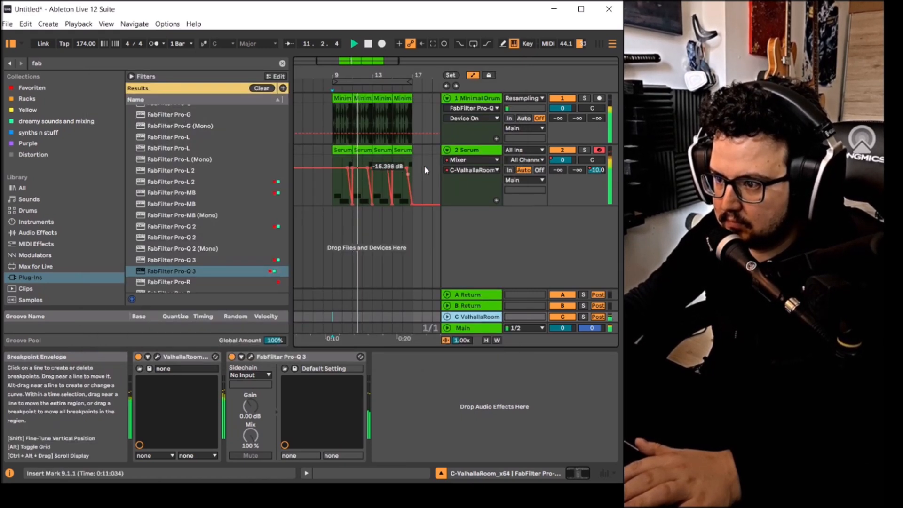
Raise the Serum track's reverb send automation from bar 8 to 18 so its peaks sit at -8 dB, and audition it
{"action": "left_click_drag", "start_coordinate": [424, 167], "coordinate": [325, 180]}
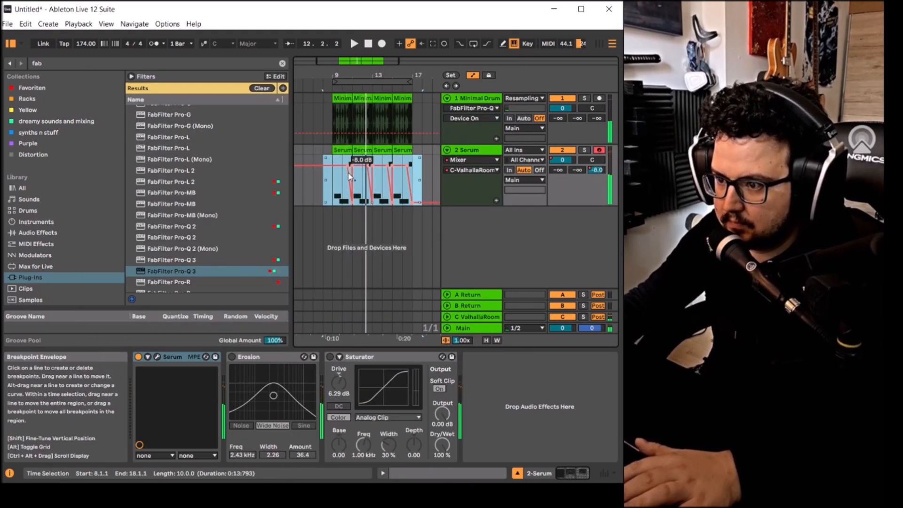
{"action": "left_click", "coordinate": [362, 200]}
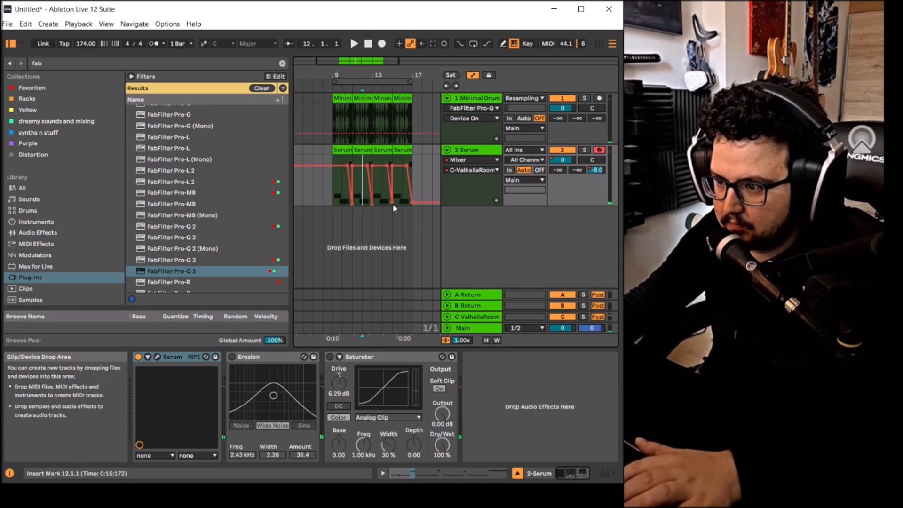
{"action": "left_click", "coordinate": [461, 149]}
{"action": "key", "text": "space"}
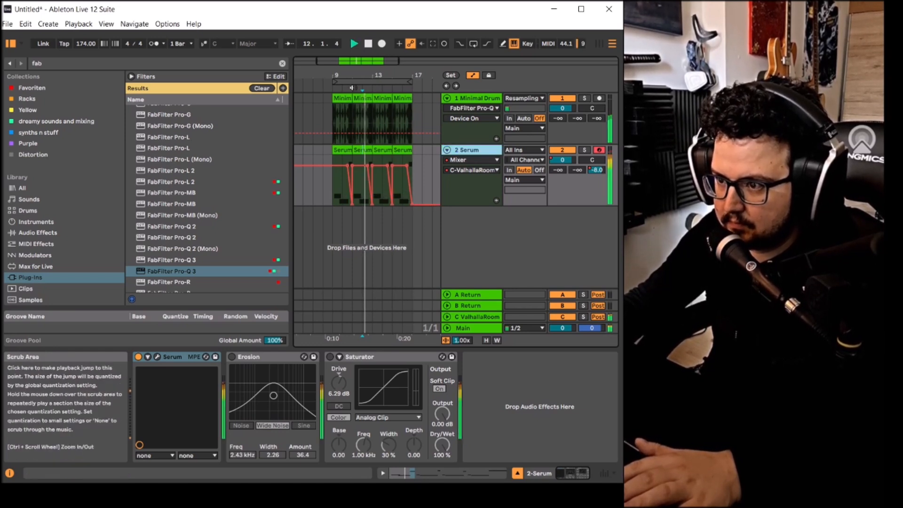
Solo the Serum track and play the loop from bar 9
{"action": "left_click", "coordinate": [352, 82]}
{"action": "key", "text": "space"}
{"action": "left_click", "coordinate": [584, 150]}
{"action": "key", "text": "space"}
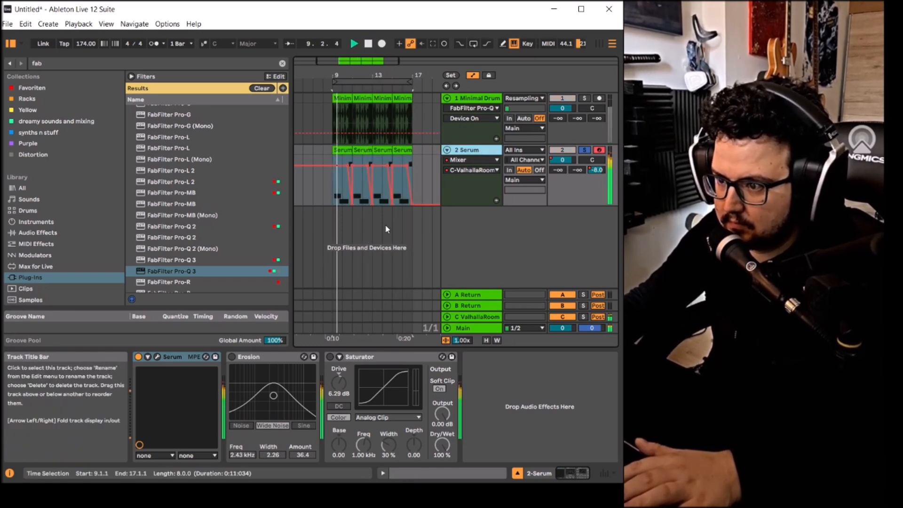
Enable Saturator and Erosion, setting Erosion to about 2.03 kHz with amount 38.5 and Saturator's drive to 5.14 dB
{"action": "left_click", "coordinate": [331, 357]}
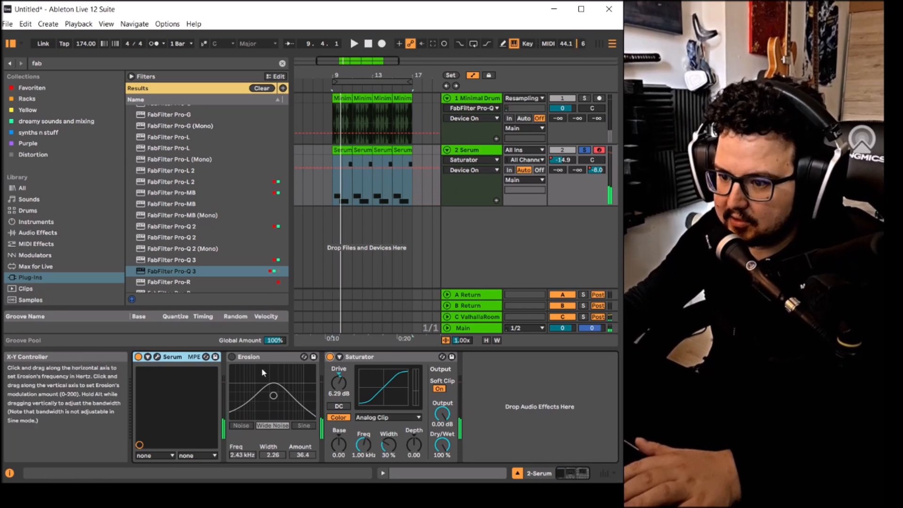
{"action": "left_click", "coordinate": [233, 356]}
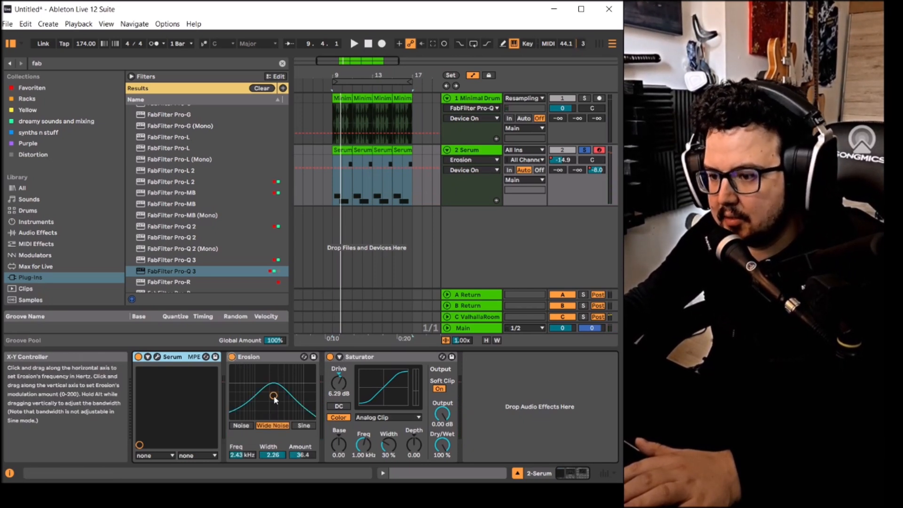
{"action": "left_click_drag", "start_coordinate": [271, 398], "coordinate": [272, 399]}
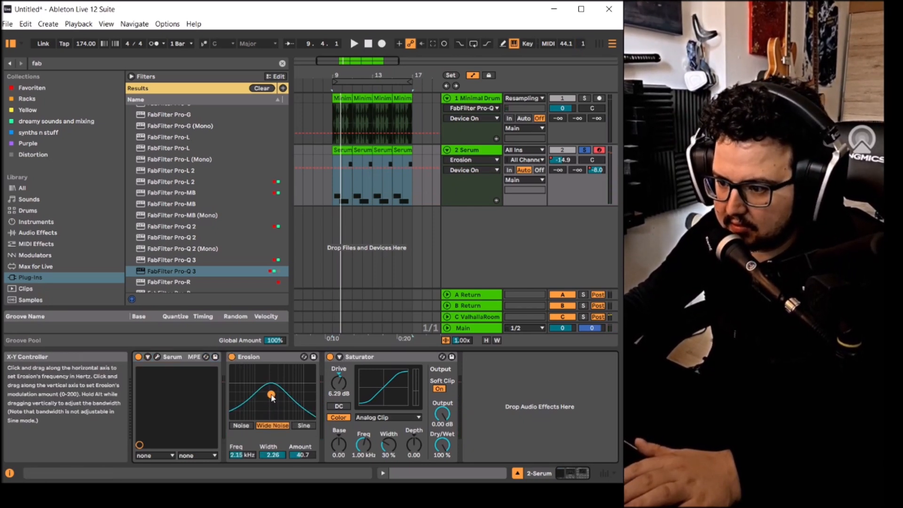
{"action": "key", "text": "space"}
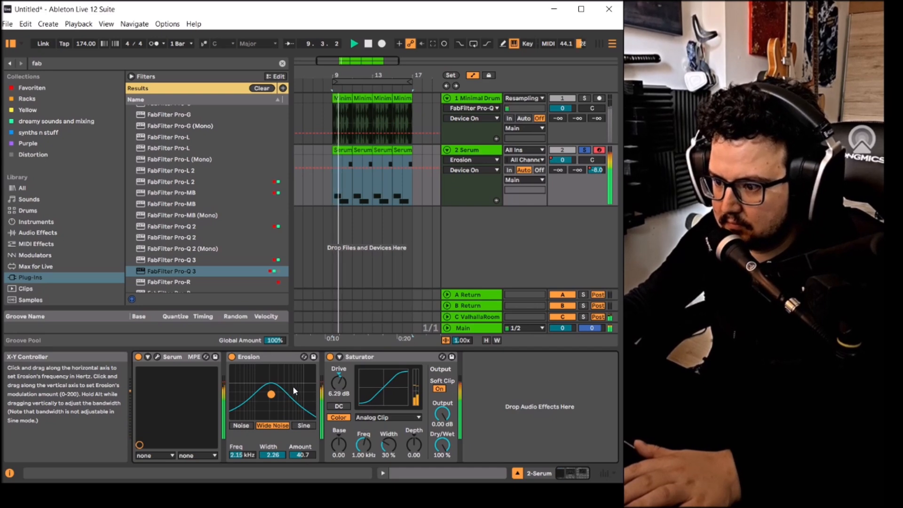
{"action": "left_click_drag", "start_coordinate": [293, 388], "coordinate": [339, 387]}
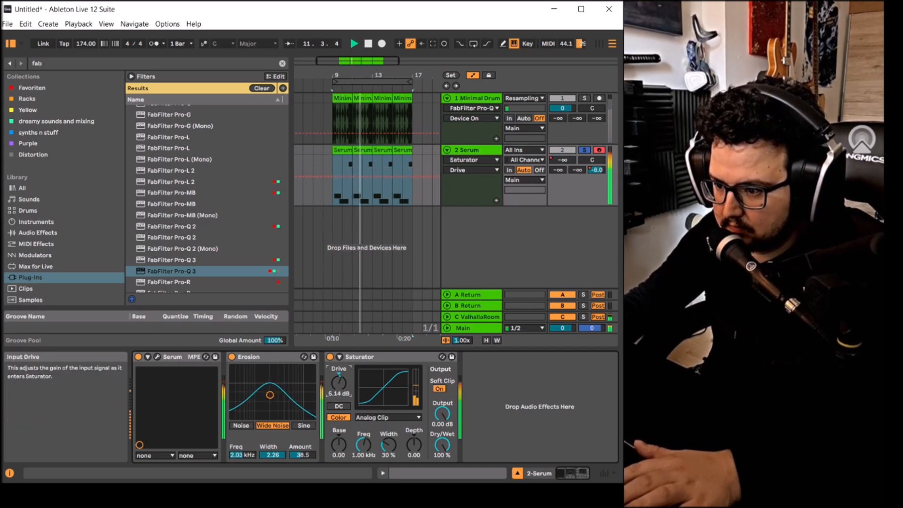
Adjust Serum's filter cutoff by ear and lower Erosion to about 1.91 kHz with amount 30.5
{"action": "left_click", "coordinate": [158, 356]}
{"action": "mouse_move", "coordinate": [467, 203]}
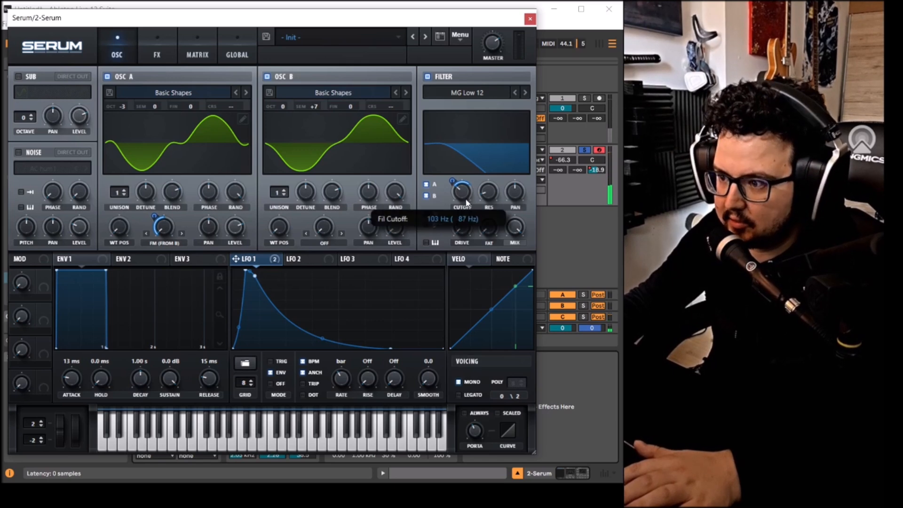
{"action": "left_click_drag", "start_coordinate": [466, 204], "coordinate": [459, 195]}
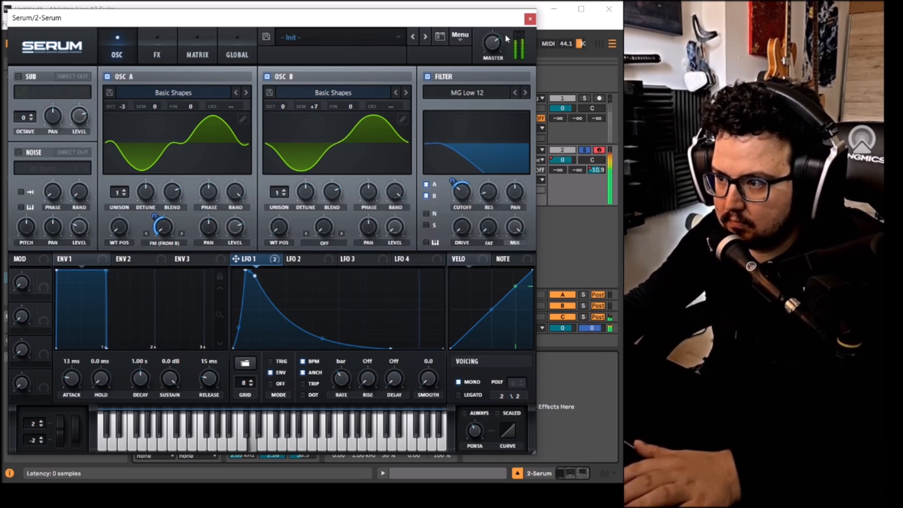
{"action": "left_click", "coordinate": [530, 19]}
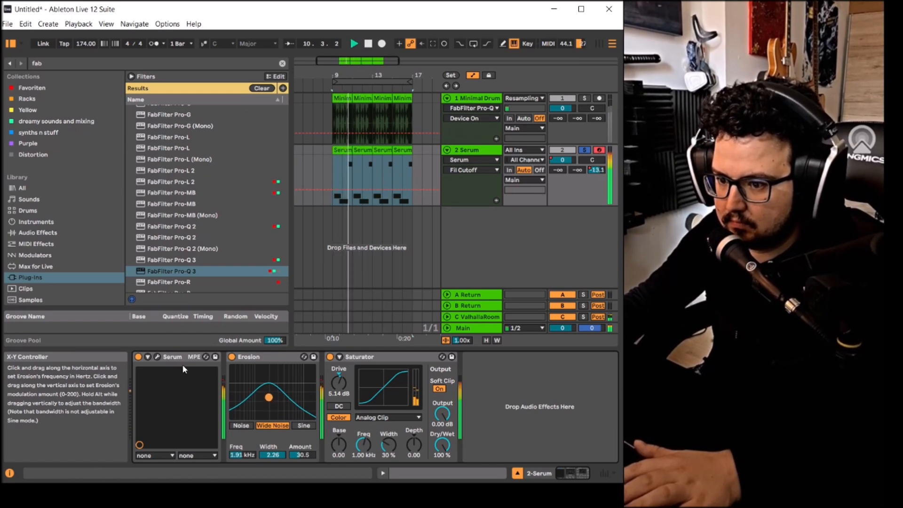
Reduce LFO 1's modulation of oscillator A's FM amount to 44
{"action": "left_click", "coordinate": [157, 357]}
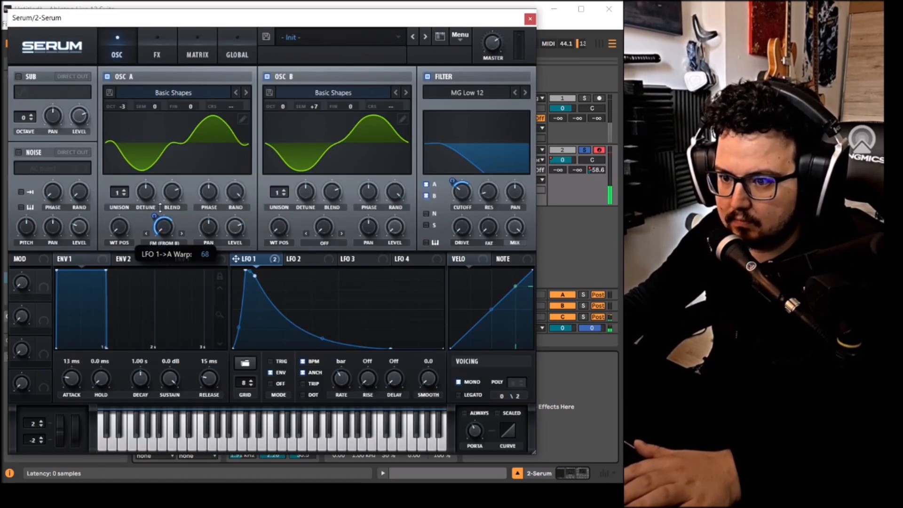
{"action": "left_click_drag", "start_coordinate": [160, 207], "coordinate": [173, 236]}
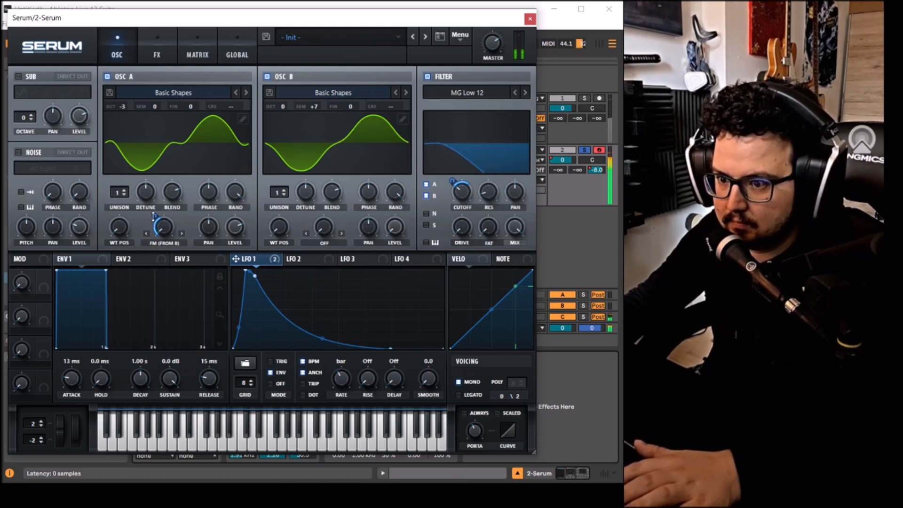
{"action": "left_click_drag", "start_coordinate": [153, 216], "coordinate": [155, 215]}
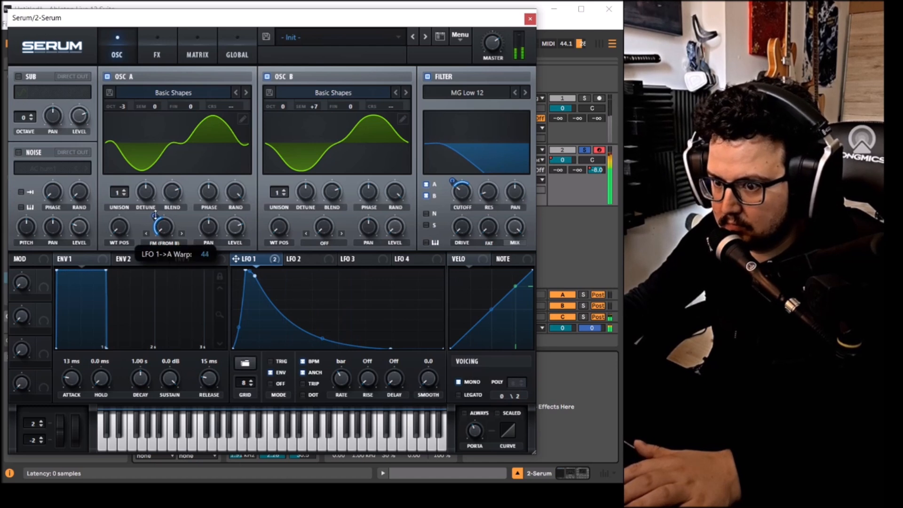
Unsolo the Serum track and set Serum's filter cutoff to about 78 Hz against the drums
{"action": "left_click", "coordinate": [578, 150]}
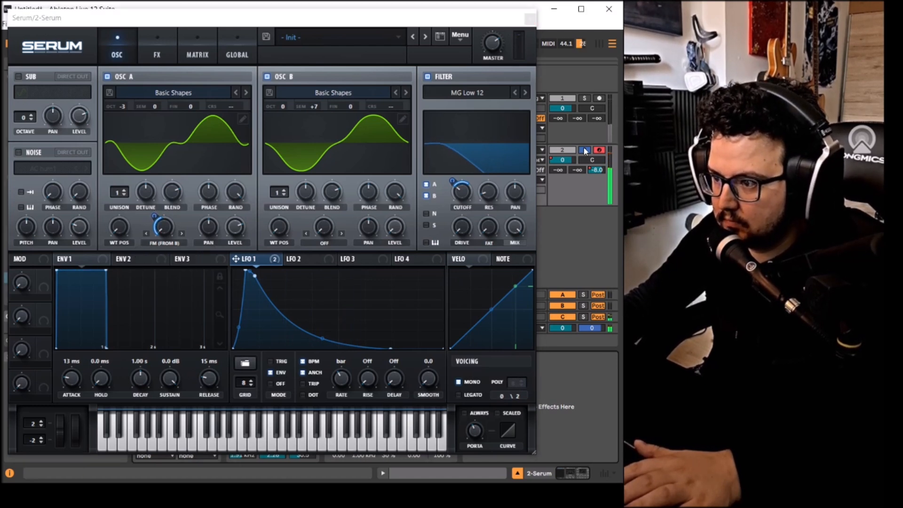
{"action": "left_click", "coordinate": [461, 204]}
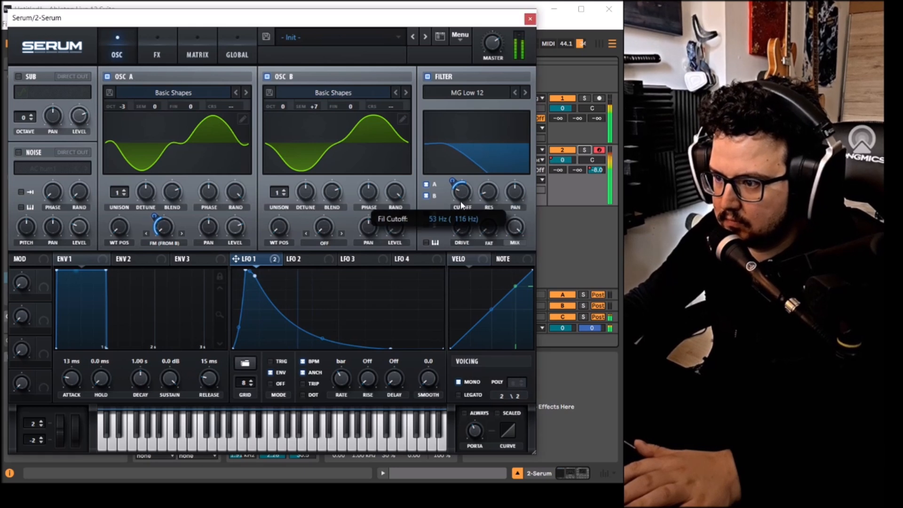
{"action": "mouse_move", "coordinate": [462, 205]}
{"action": "left_mouse_down"}
{"action": "mouse_move", "coordinate": [459, 182]}
{"action": "mouse_move", "coordinate": [461, 191]}
{"action": "left_mouse_up"}
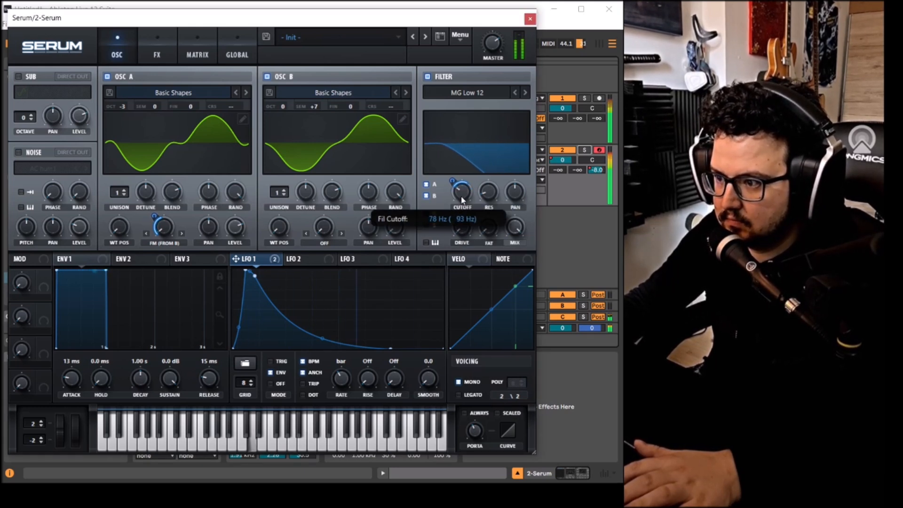
Assign Macro 1 to Serum's filter cutoff and show Macro 1's automation on the Serum track
{"action": "left_click_drag", "start_coordinate": [43, 275], "coordinate": [436, 203]}
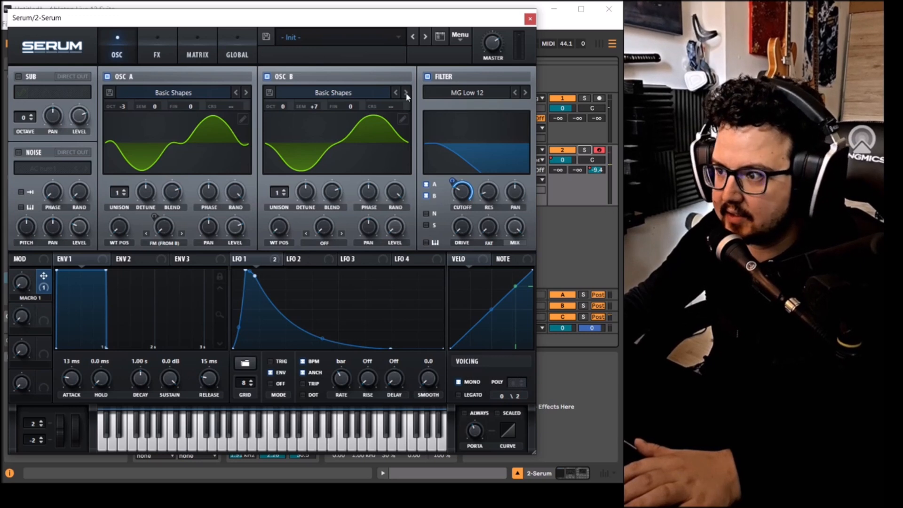
{"action": "left_click", "coordinate": [530, 18]}
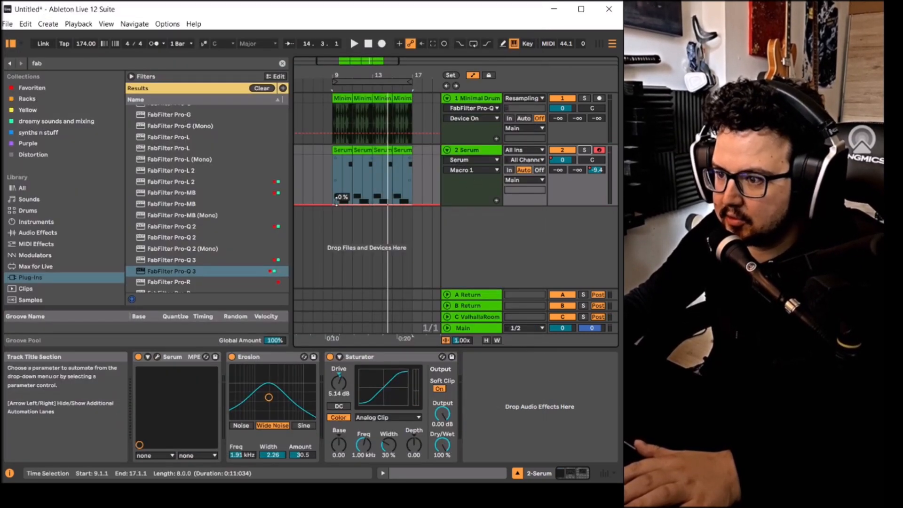
Draw a Macro 1 automation ramp in bar 10 that rises into the high note and drops back to 0 %
{"action": "scroll", "coordinate": [341, 206], "scroll_direction": "up", "scroll_amount": 2}
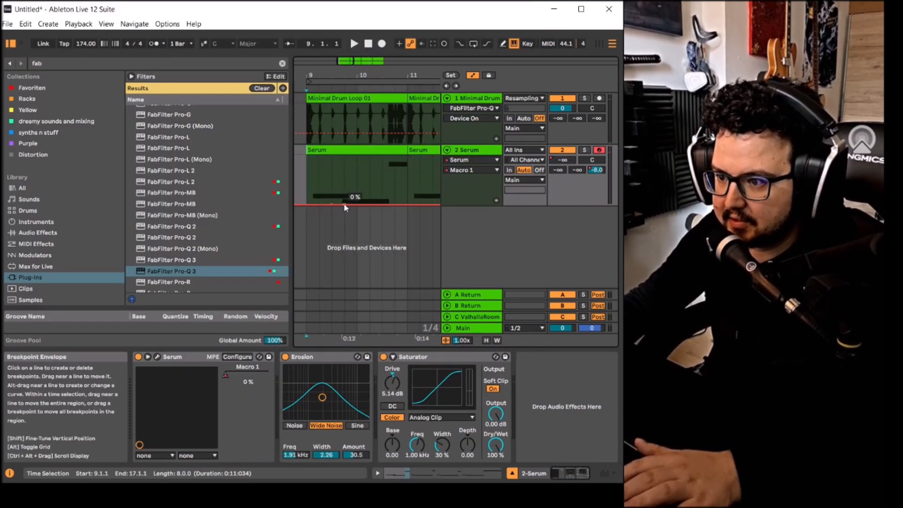
{"action": "left_click_drag", "start_coordinate": [344, 195], "coordinate": [390, 166]}
{"action": "left_click", "coordinate": [370, 205]}
{"action": "left_click", "coordinate": [383, 204]}
{"action": "key", "text": "space"}
{"action": "scroll", "coordinate": [332, 195], "scroll_direction": "down", "scroll_amount": 3}
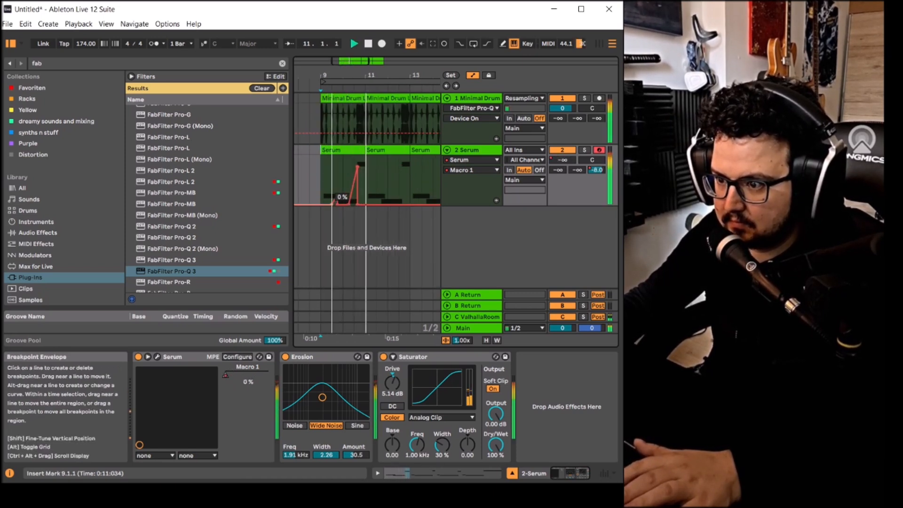
Duplicate the first clip's Macro 1 automation onto the second Serum clip and add a falling peak on that clip's first note
{"action": "left_click_drag", "start_coordinate": [323, 188], "coordinate": [372, 180]}
{"action": "key", "text": "ctrl+d"}
{"action": "left_click", "coordinate": [377, 174]}
{"action": "key", "text": "space"}
{"action": "key", "text": "space"}
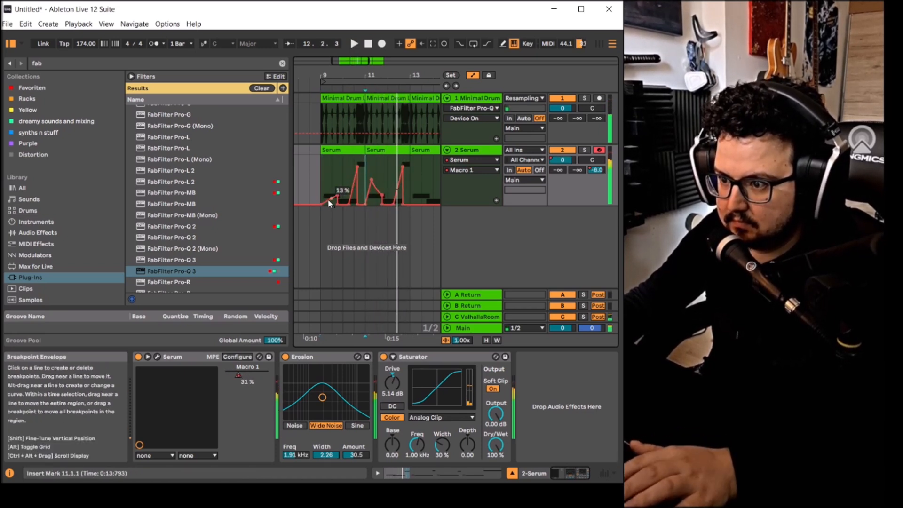
Shape a falling Macro 1 automation peak on the first Serum clip's opening note and play it back from bar 9
{"action": "scroll", "coordinate": [324, 188], "scroll_direction": "up", "scroll_amount": 3, "text": "ctrl"}
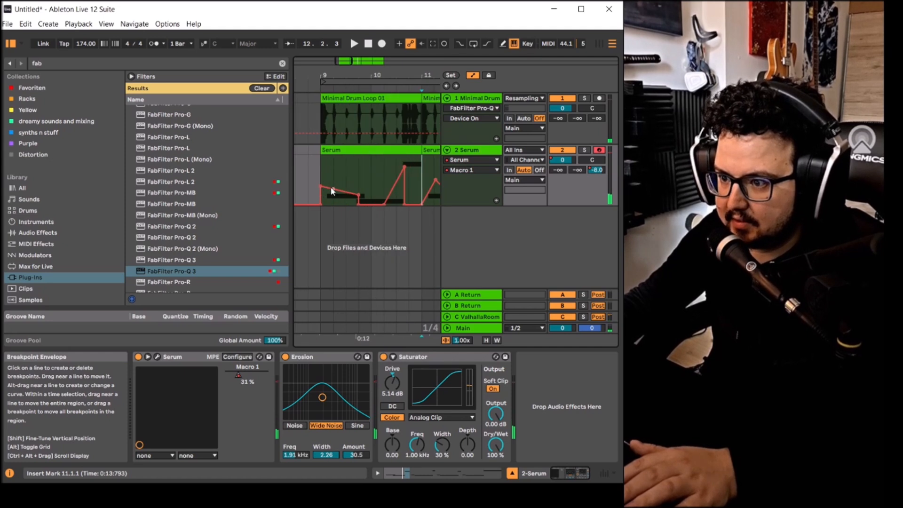
{"action": "left_click", "coordinate": [320, 188]}
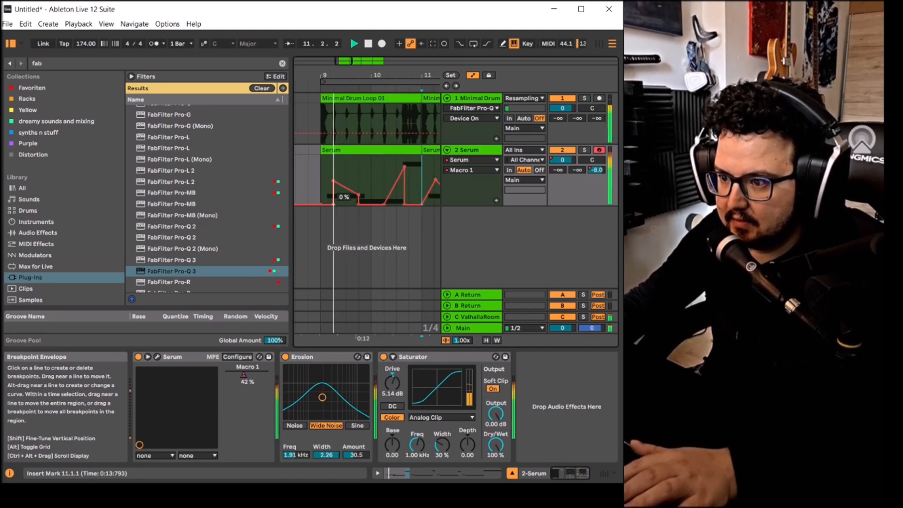
{"action": "key", "text": "space"}
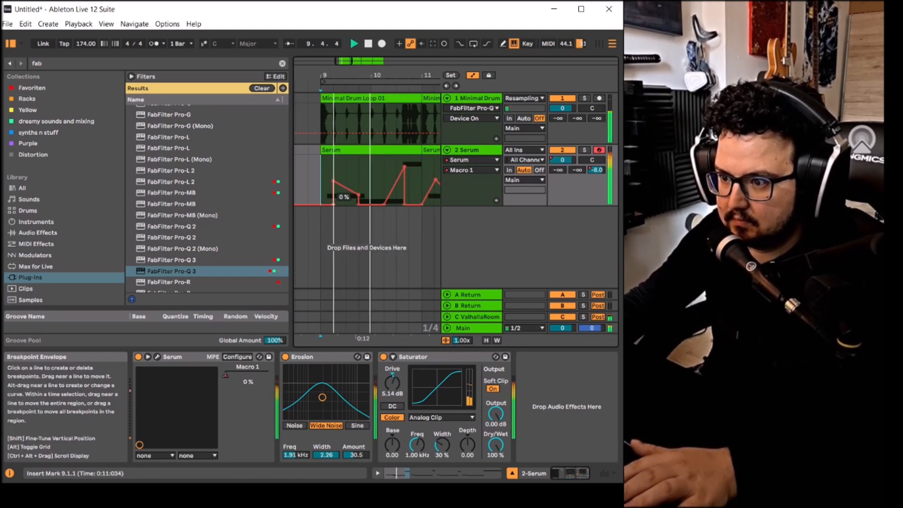
Select the Macro 1 automation on the Serum track from bar 9 to bar 13
{"action": "scroll", "coordinate": [325, 202], "scroll_direction": "down", "scroll_amount": 4, "text": "ctrl"}
{"action": "scroll", "coordinate": [325, 202], "scroll_direction": "down", "scroll_amount": 2, "text": "ctrl"}
{"action": "left_click_drag", "start_coordinate": [321, 174], "coordinate": [340, 180]}
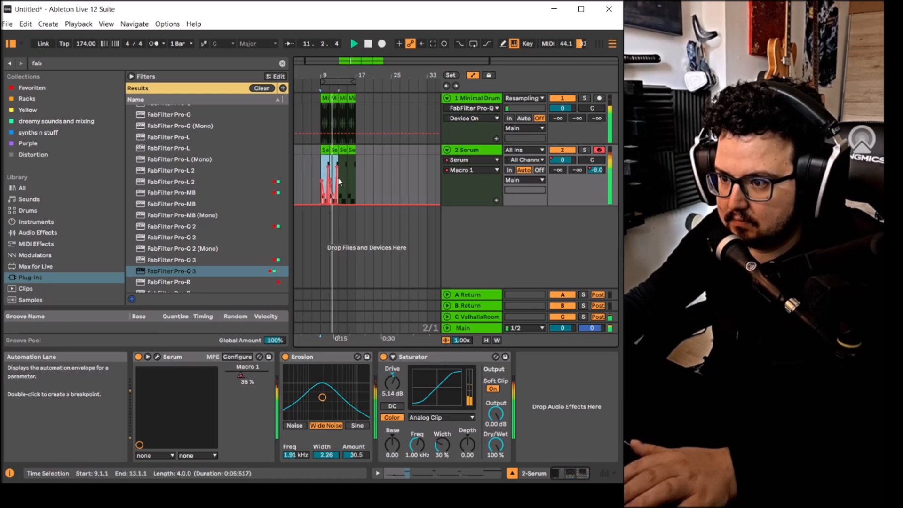
Open Serum's interface and lower the filter cutoff by ear against the drum loop
{"action": "left_click", "coordinate": [157, 357]}
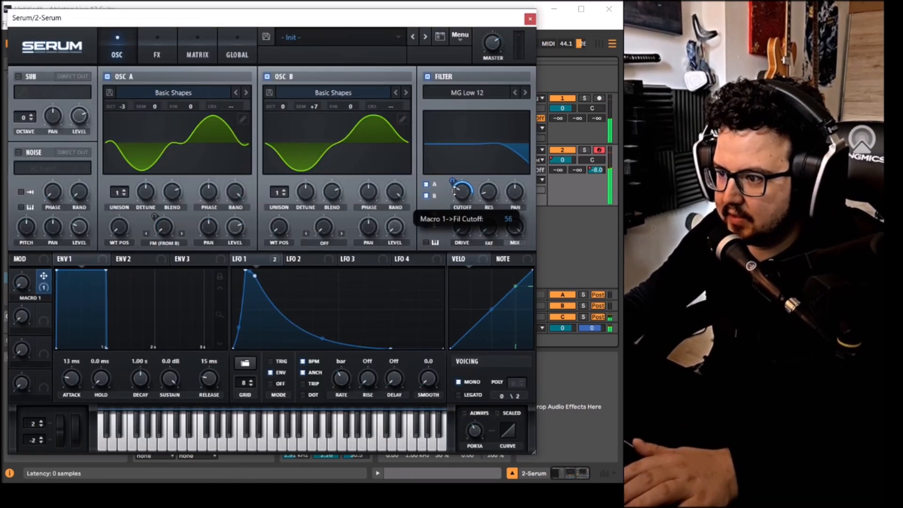
{"action": "left_click_drag", "start_coordinate": [460, 196], "coordinate": [466, 204]}
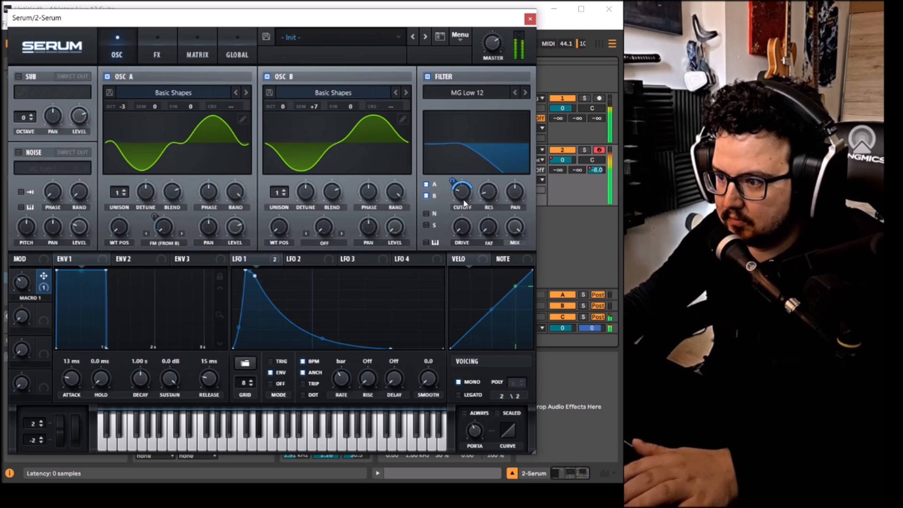
{"action": "mouse_move", "coordinate": [451, 181]}
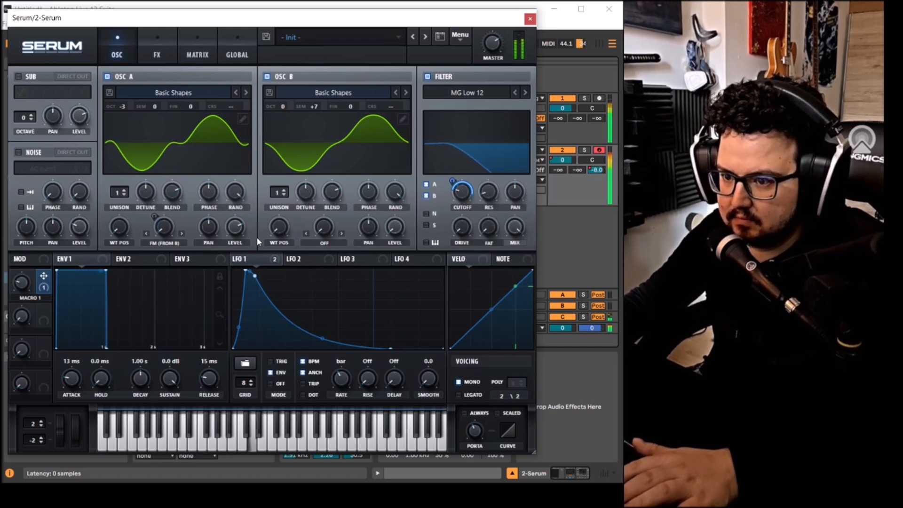
{"action": "mouse_move", "coordinate": [116, 211]}
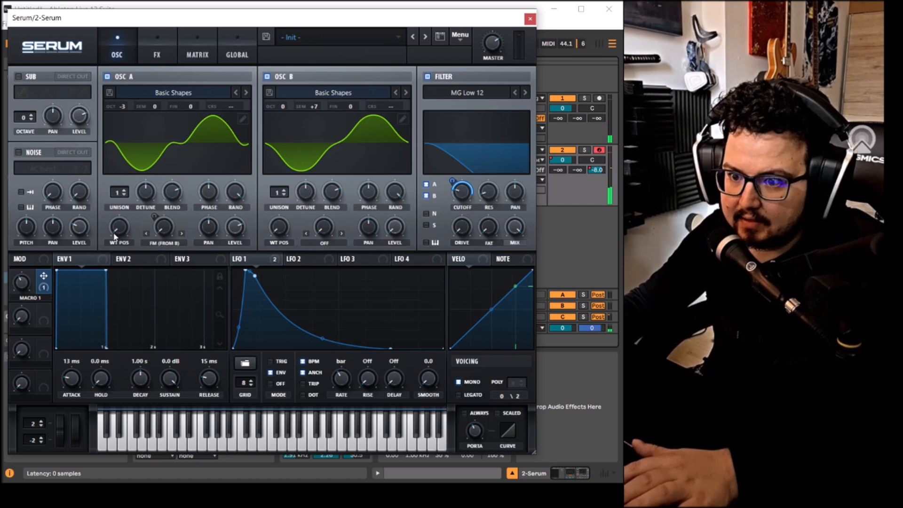
Try oscillator A's wavetable position on the saw shape against the drum loop
{"action": "left_click_drag", "start_coordinate": [114, 236], "coordinate": [110, 204]}
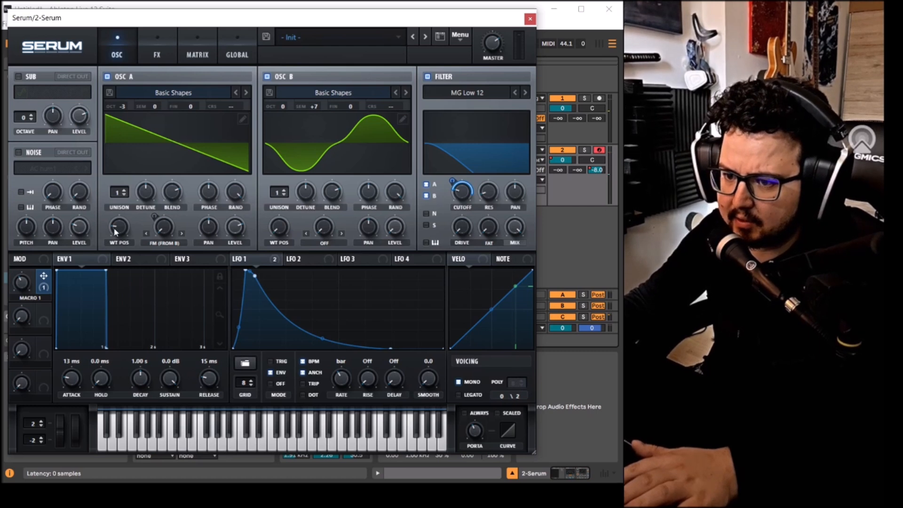
{"action": "mouse_move", "coordinate": [120, 231]}
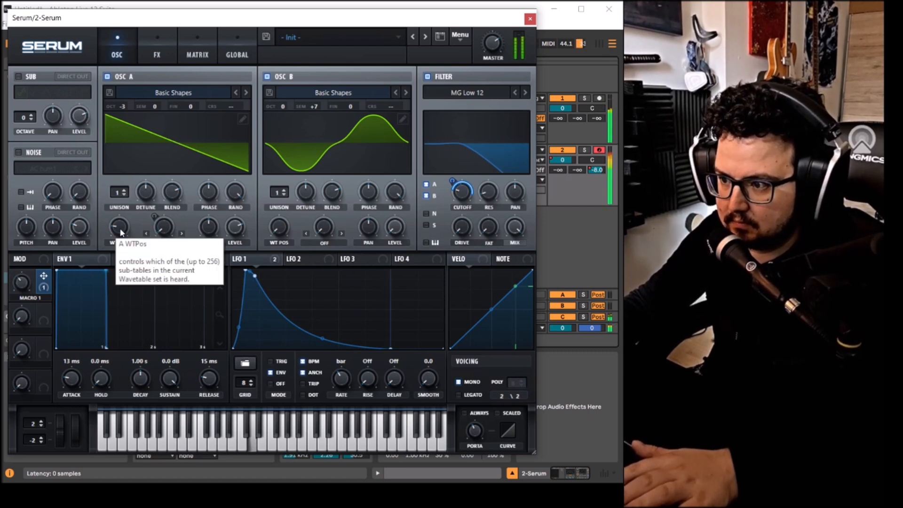
{"action": "mouse_move", "coordinate": [454, 188]}
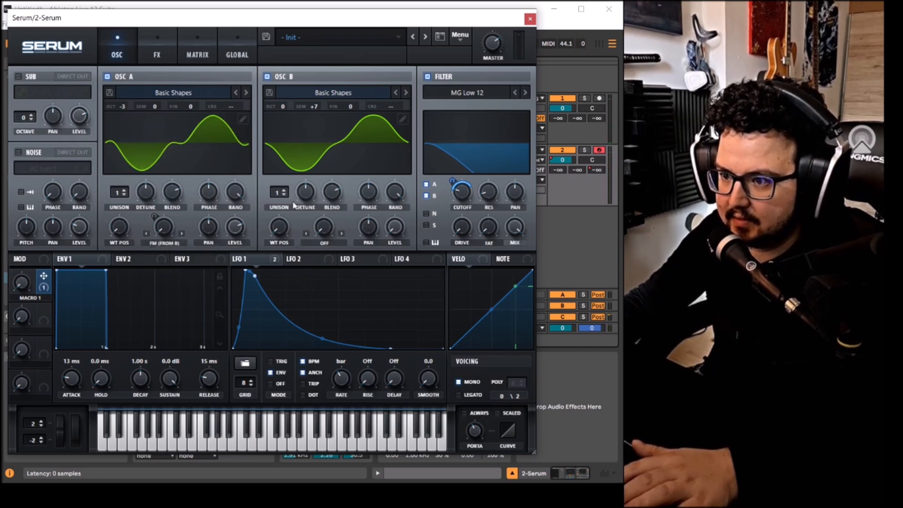
Move oscillator B's wavetable position to the saw shape and readjust Macro 1's modulation of the filter cutoff
{"action": "left_click_drag", "start_coordinate": [284, 225], "coordinate": [284, 208]}
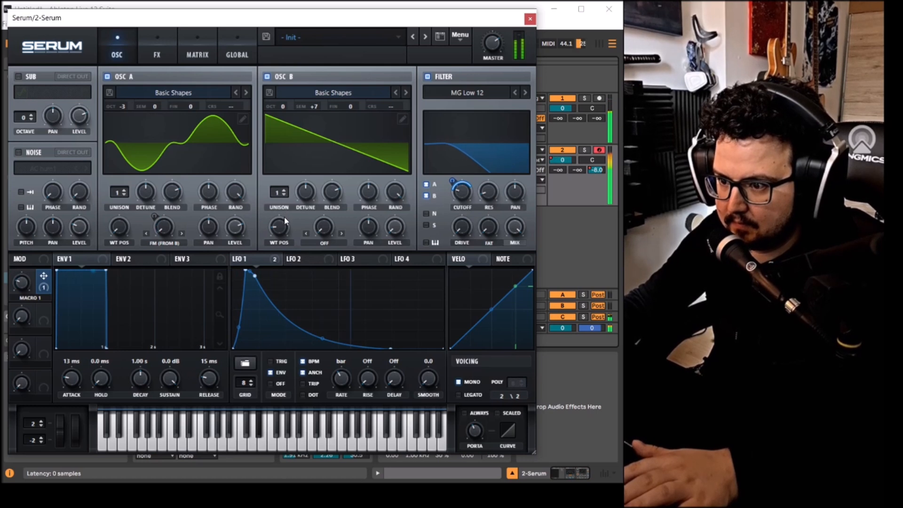
{"action": "mouse_move", "coordinate": [284, 217]}
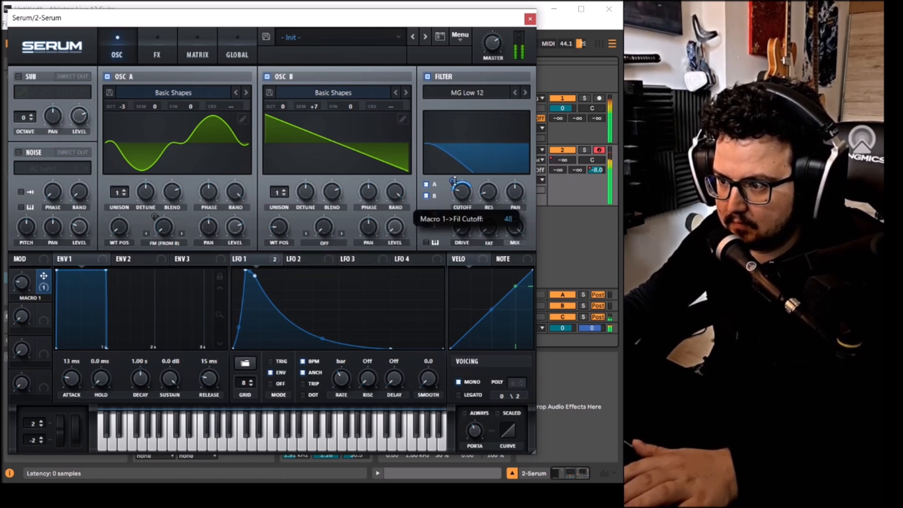
{"action": "left_click_drag", "start_coordinate": [455, 182], "coordinate": [456, 177]}
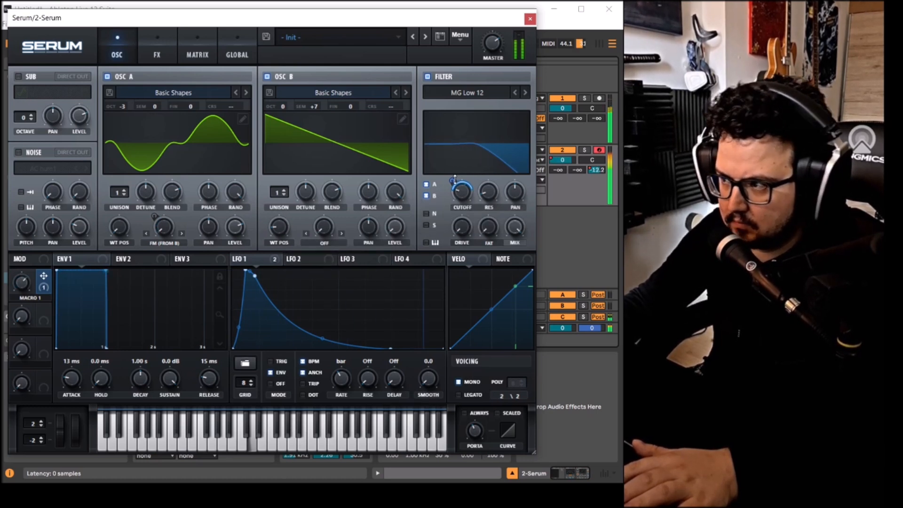